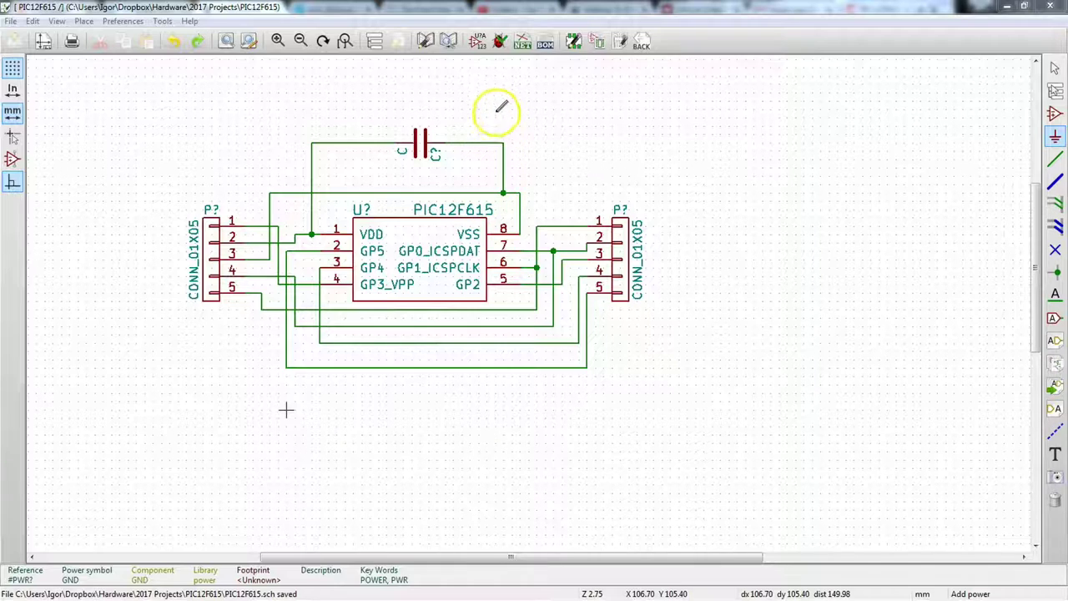
# Step: Annotate all schematic components so they become U1, C1, P1 and P2
pyautogui.click(478, 43)
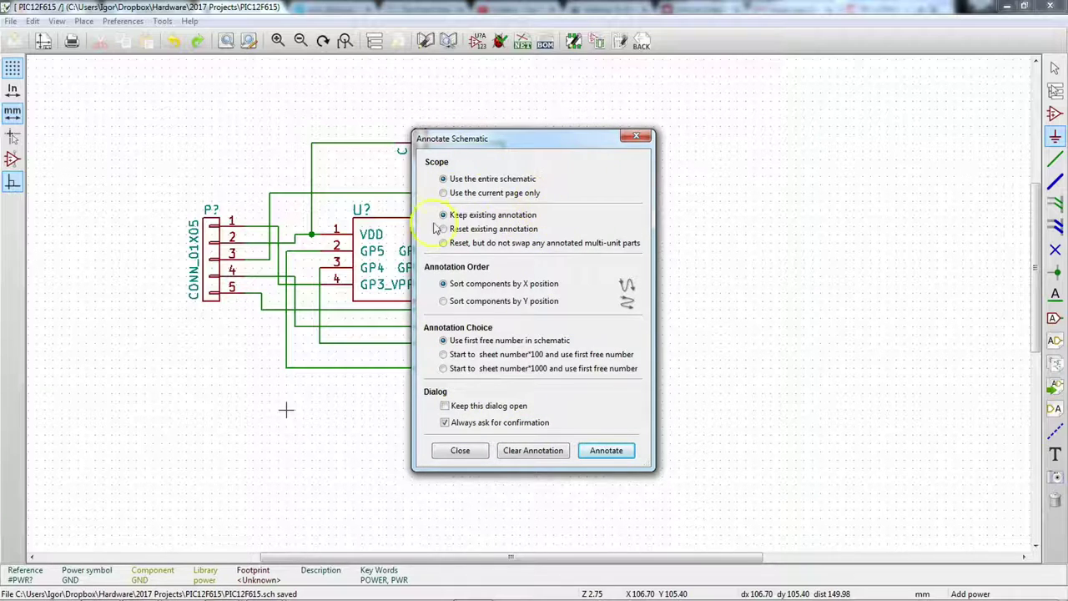
pyautogui.click(613, 451)
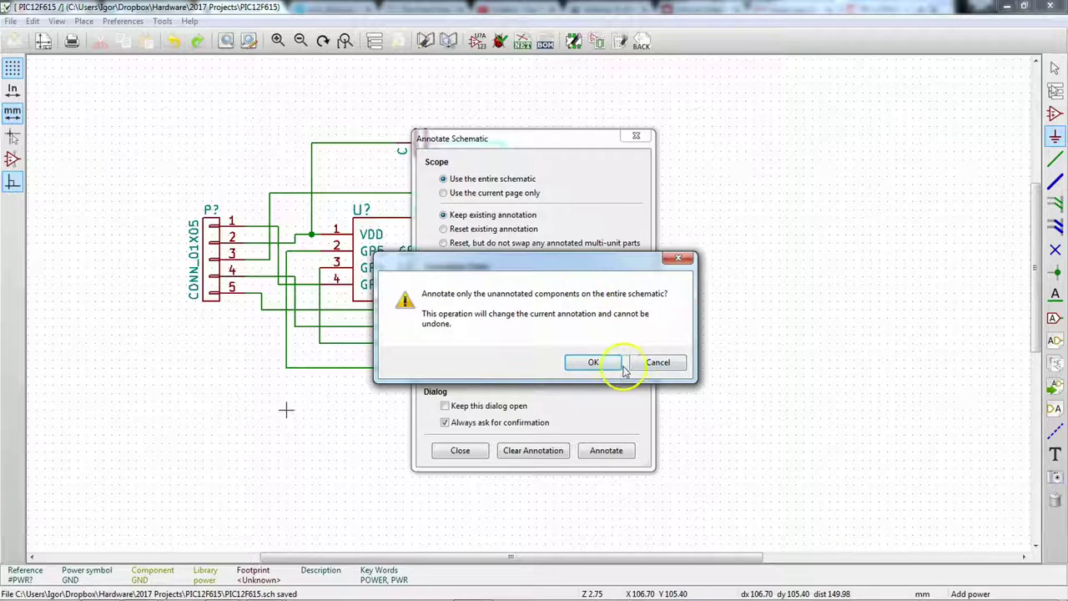
pyautogui.click(594, 362)
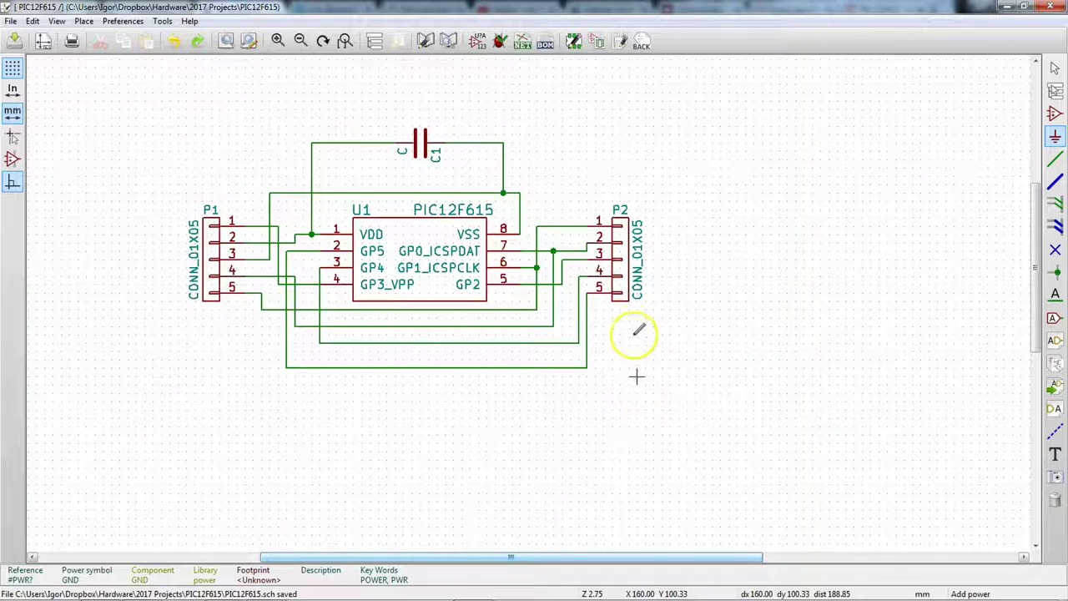
# Step: Generate the Pcbnew netlist and save it as PIC12F615.net, reporting 61 nets
pyautogui.click(521, 43)
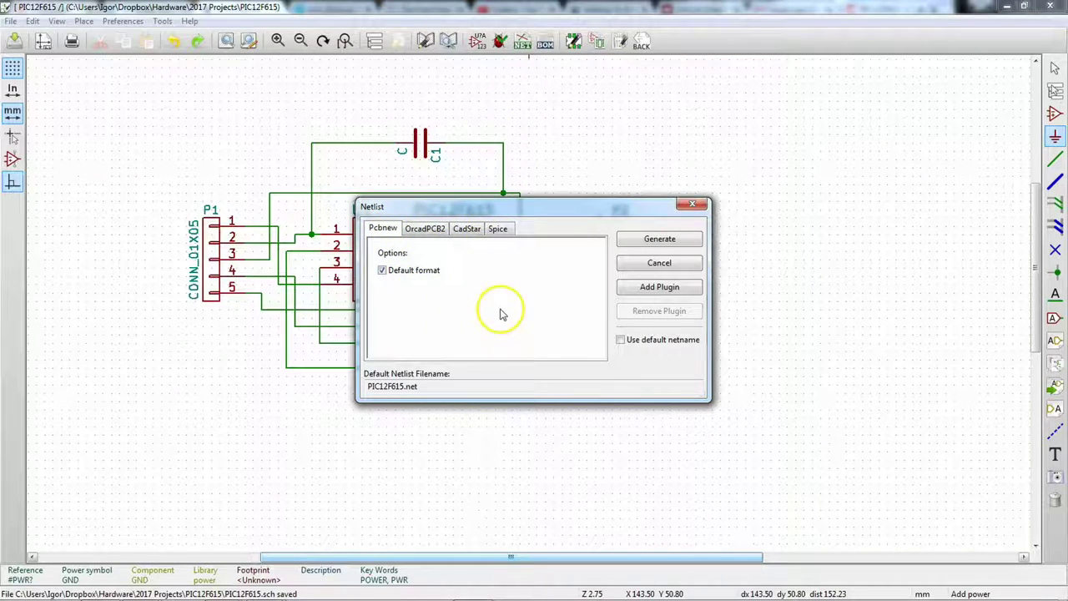
pyautogui.click(643, 239)
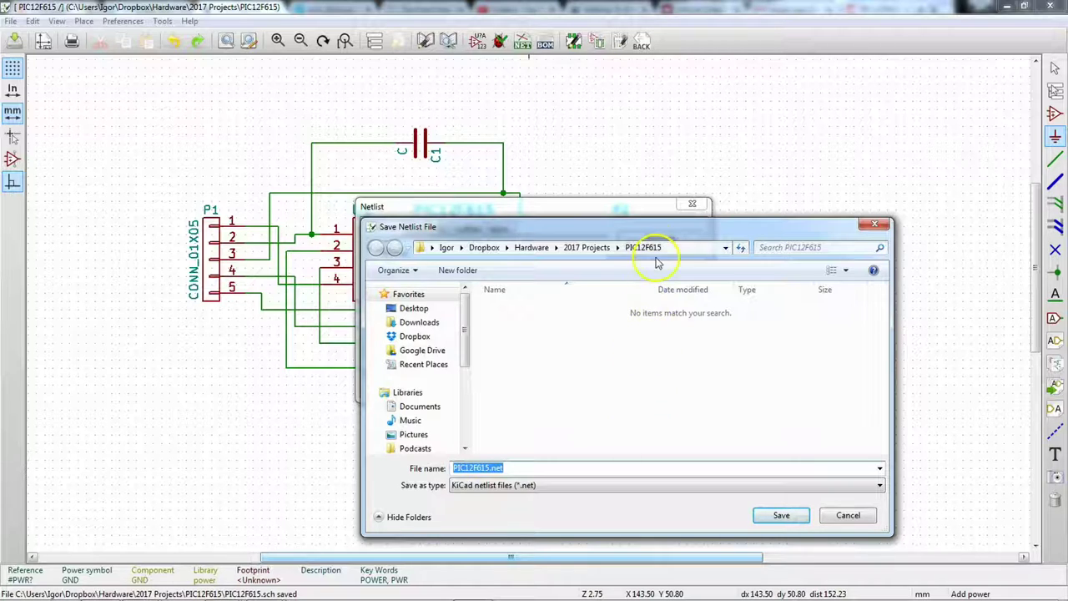
pyautogui.click(783, 515)
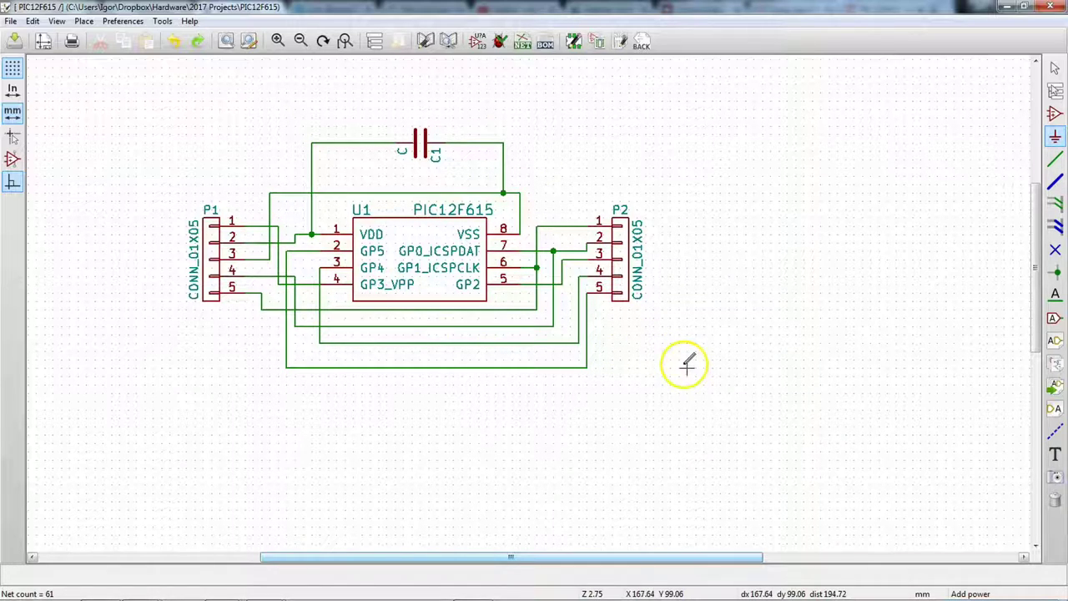
# Step: Launch CvPcb showing unassigned C1, P1, P2, U1 with the keyword filter off (4834 footprints)
pyautogui.click(603, 43)
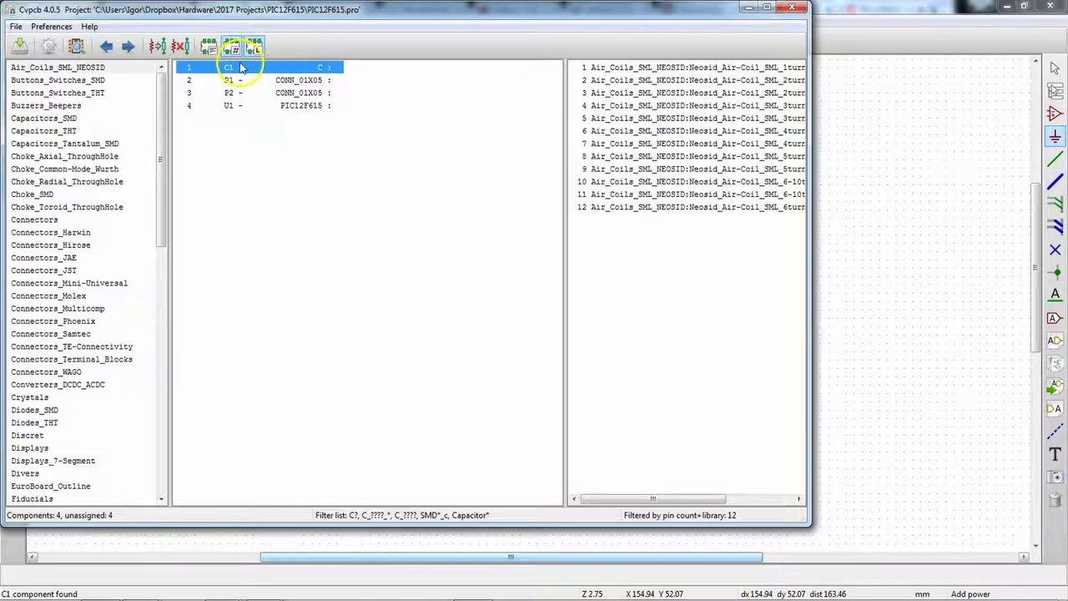
pyautogui.click(208, 45)
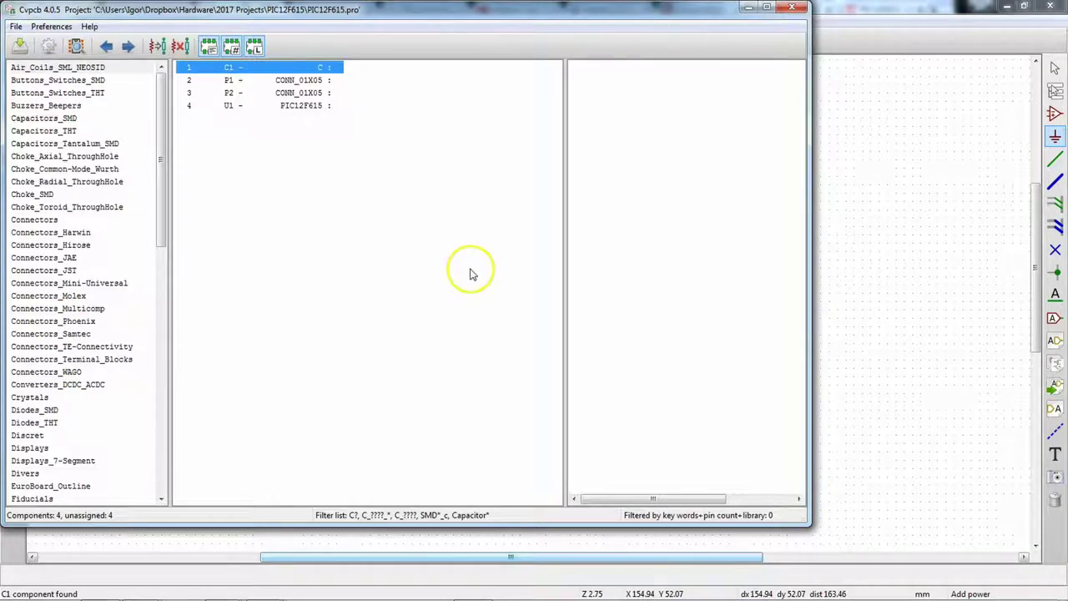
pyautogui.click(209, 46)
# Step: Filter the footprint list to the Capacitors_SMD library and matching pin count, leaving 40 candidates
pyautogui.click(231, 46)
pyautogui.click(248, 47)
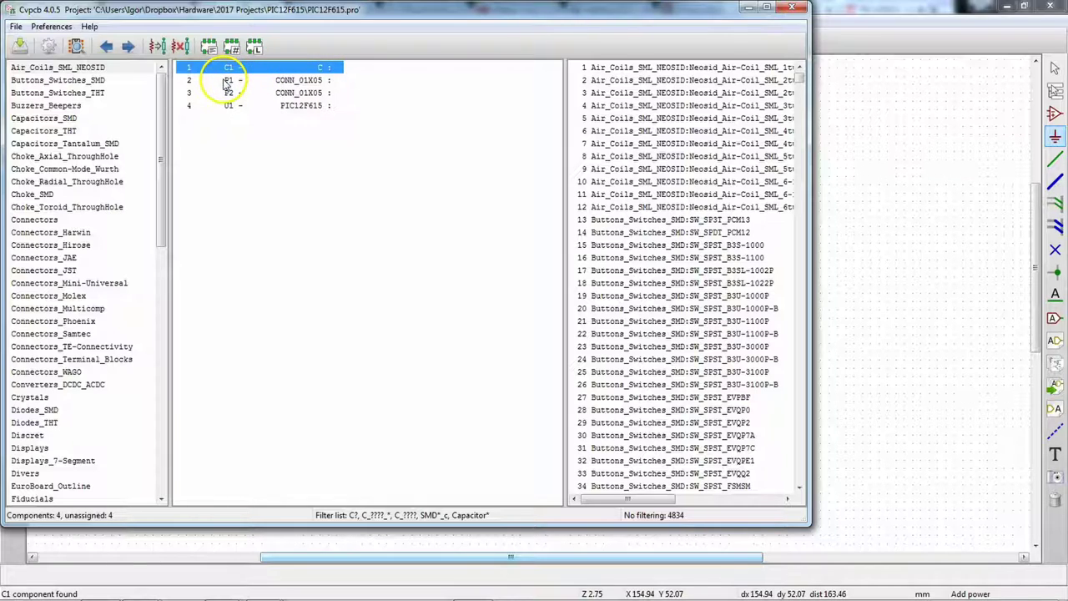
pyautogui.click(52, 120)
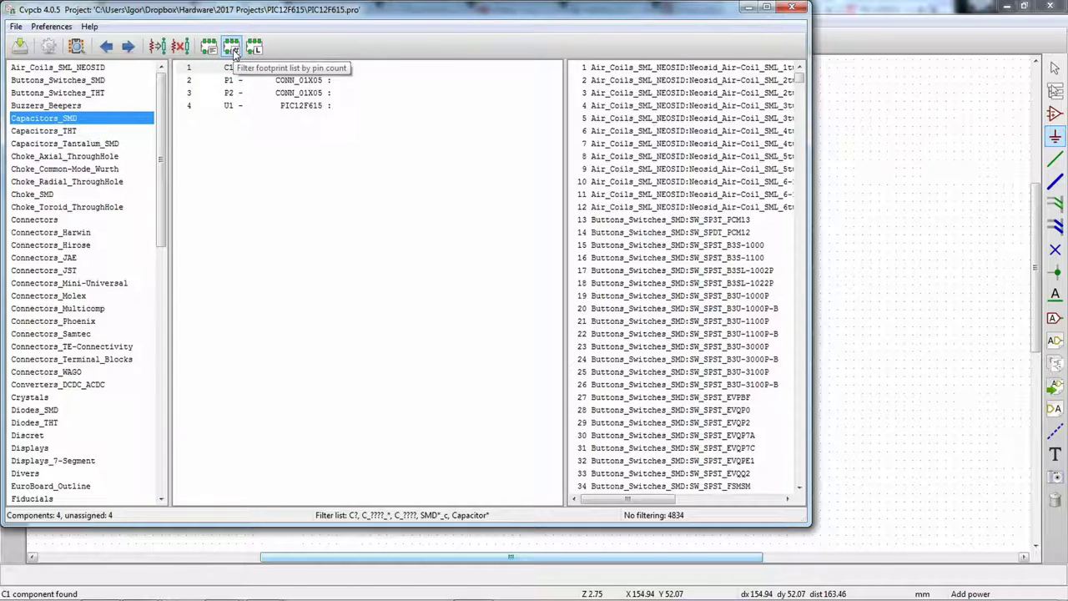
pyautogui.click(254, 46)
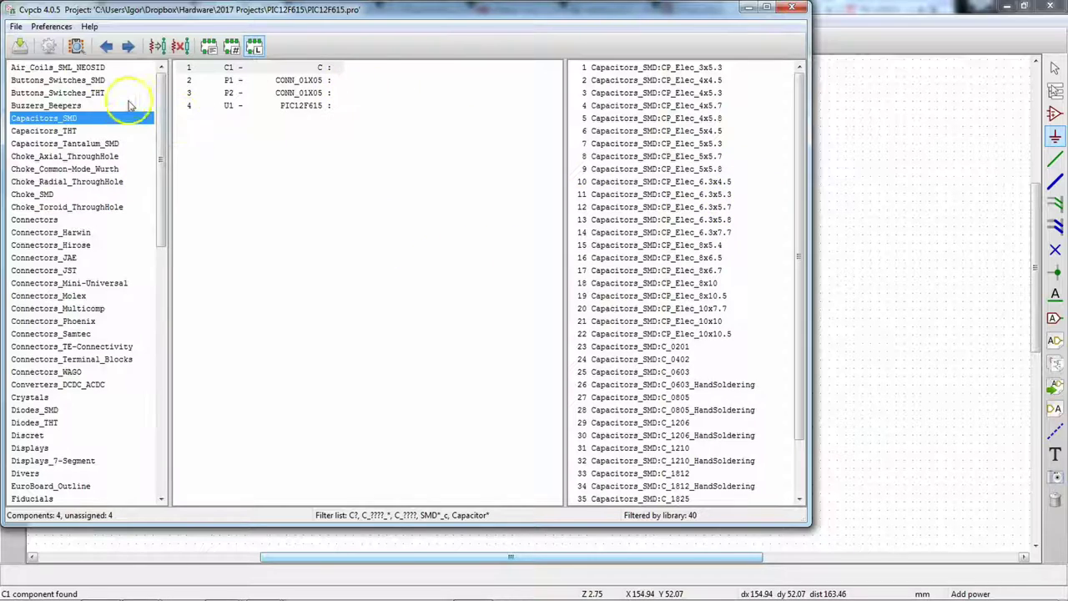
pyautogui.click(233, 50)
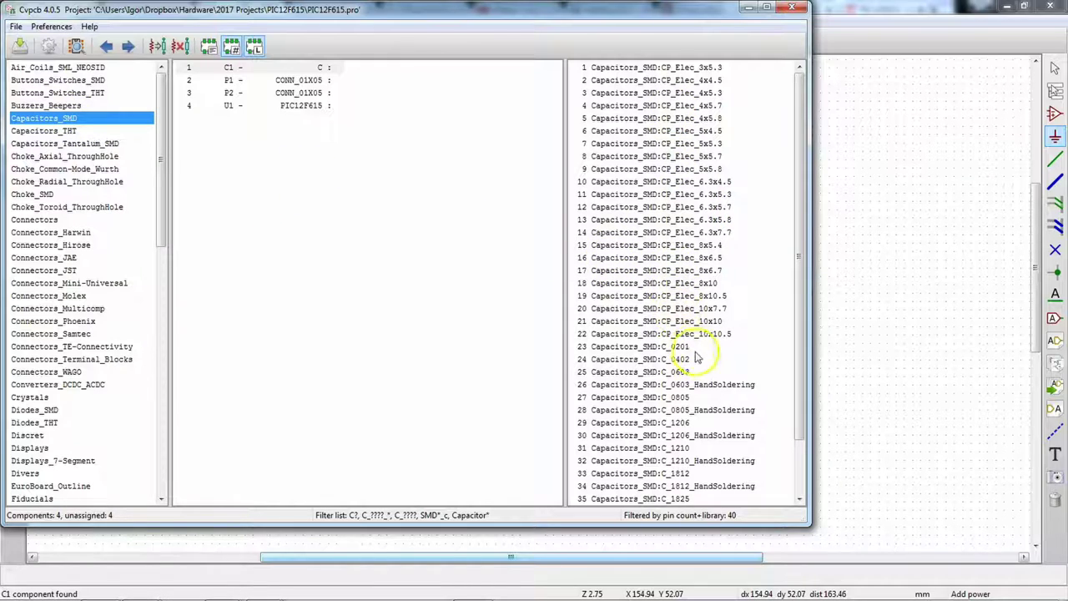
# Step: Check the C_0805 and C_0805_HandSoldering footprint descriptions
pyautogui.click(679, 398)
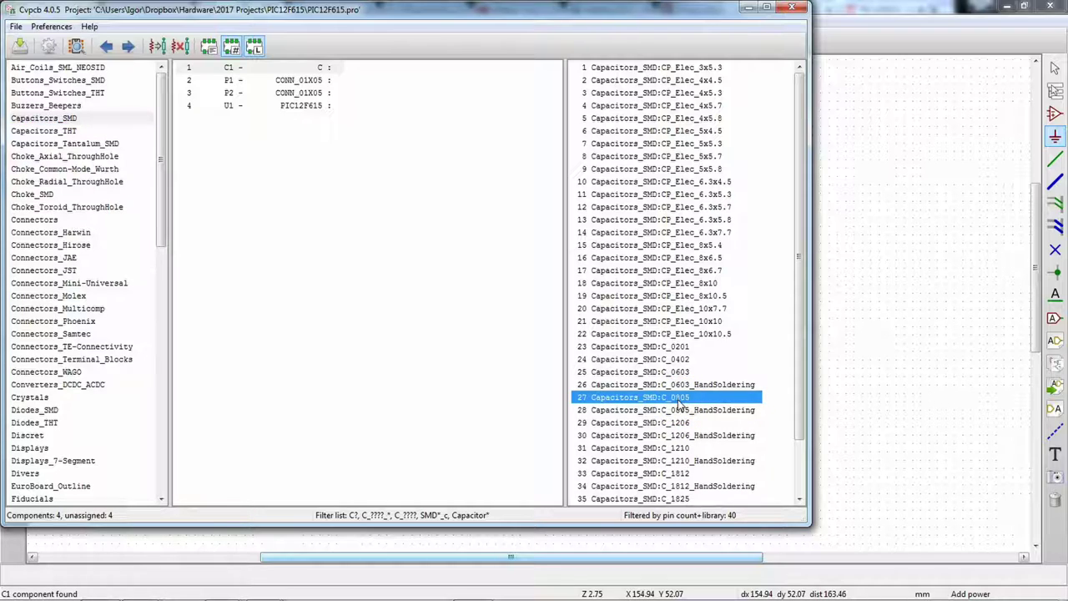
pyautogui.click(680, 410)
pyautogui.click(677, 398)
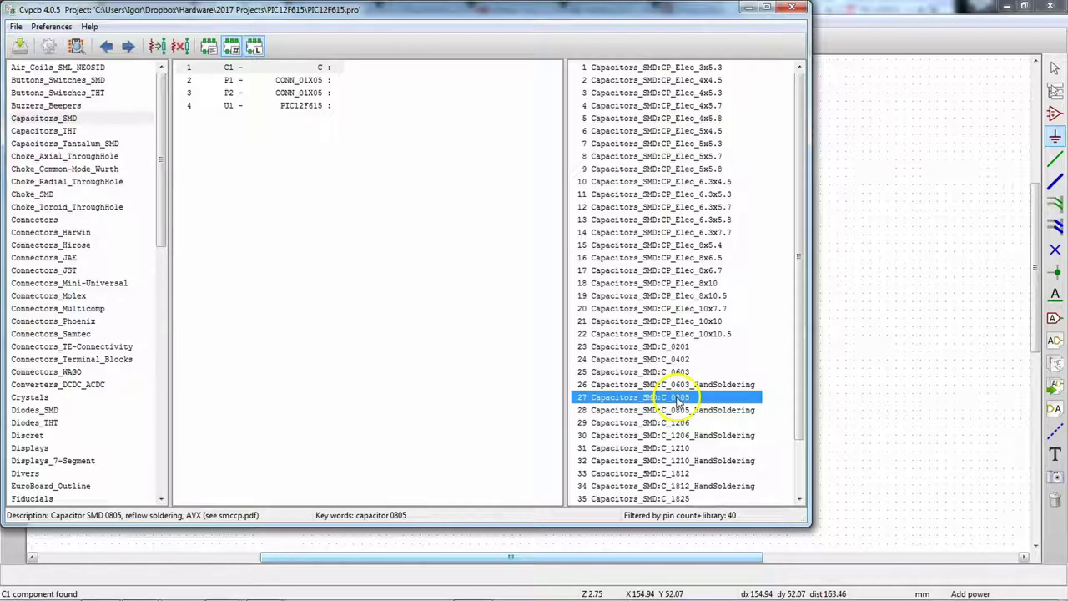
# Step: Open an enlarged preview of the C_0805 footprint beside the footprint list
pyautogui.click(76, 46)
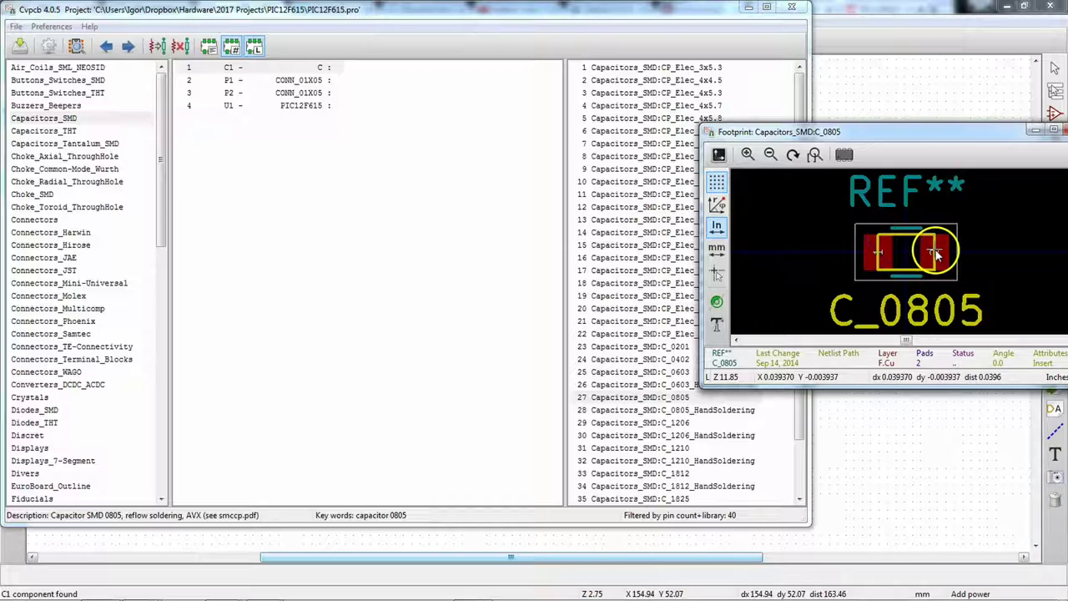
pyautogui.moveTo(682, 22); pyautogui.dragTo(392, 40)
pyautogui.moveTo(910, 134); pyautogui.dragTo(754, 74)
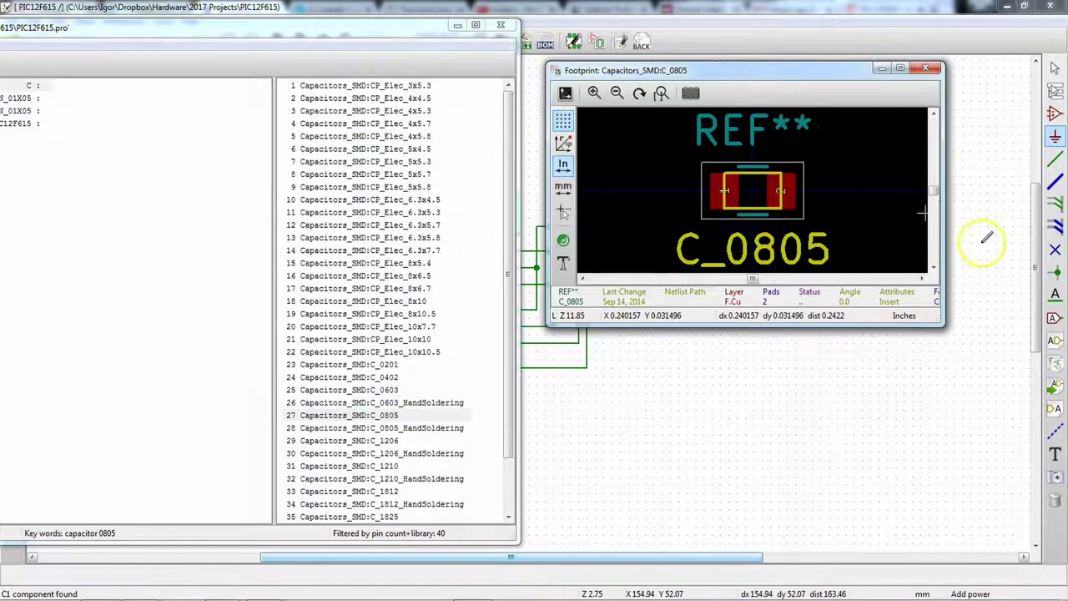
pyautogui.moveTo(943, 327); pyautogui.dragTo(1000, 369)
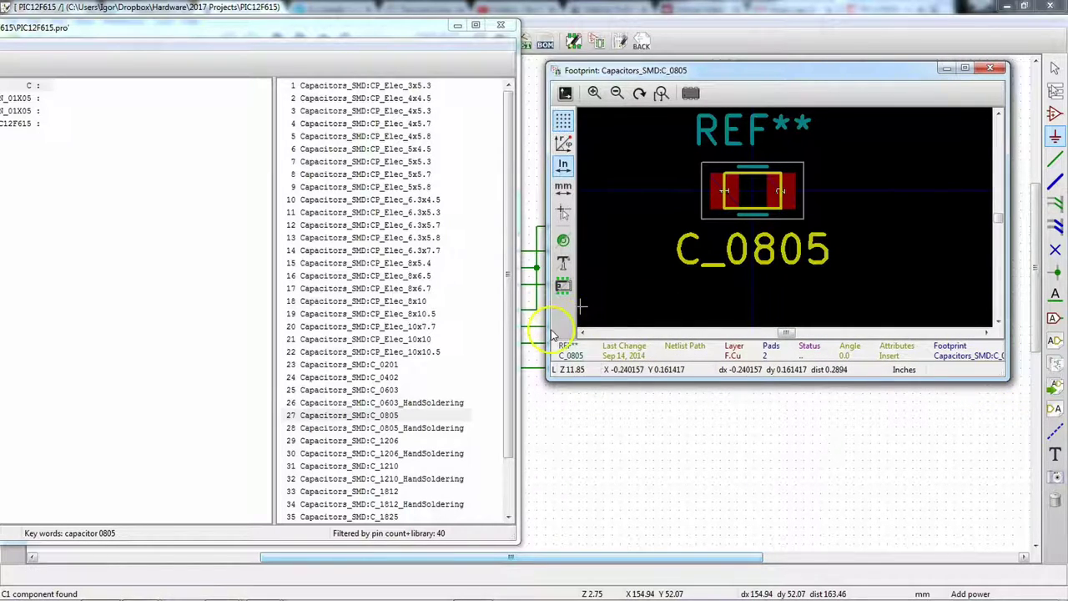
# Step: Compare C_0805 with C_0805_HandSoldering in the preview, ending on C_0805
pyautogui.click(391, 429)
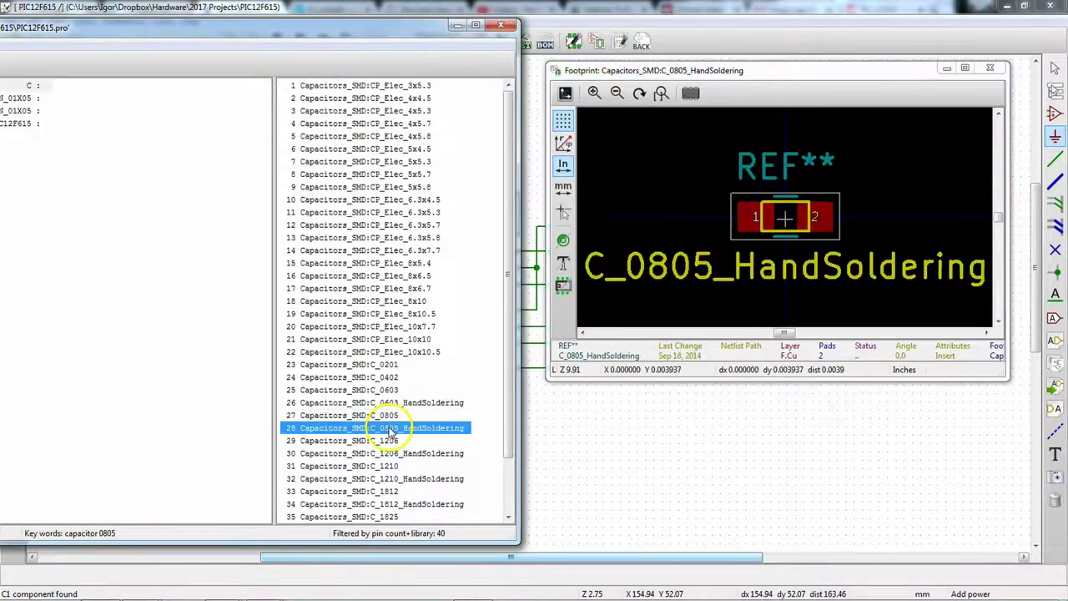
pyautogui.click(388, 414)
pyautogui.click(389, 429)
pyautogui.click(388, 414)
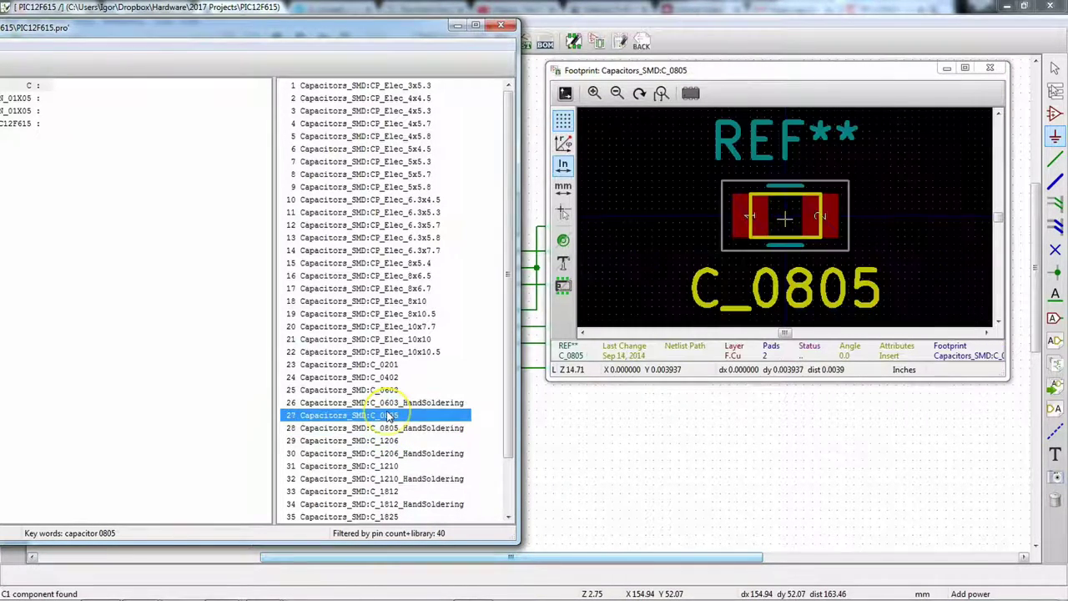
pyautogui.click(409, 428)
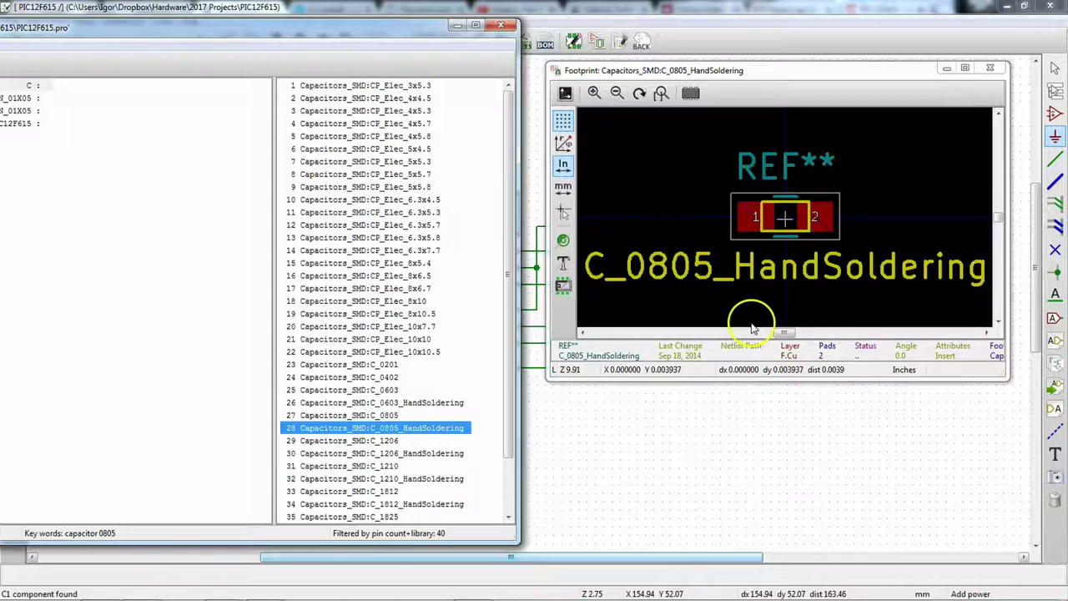
pyautogui.click(386, 416)
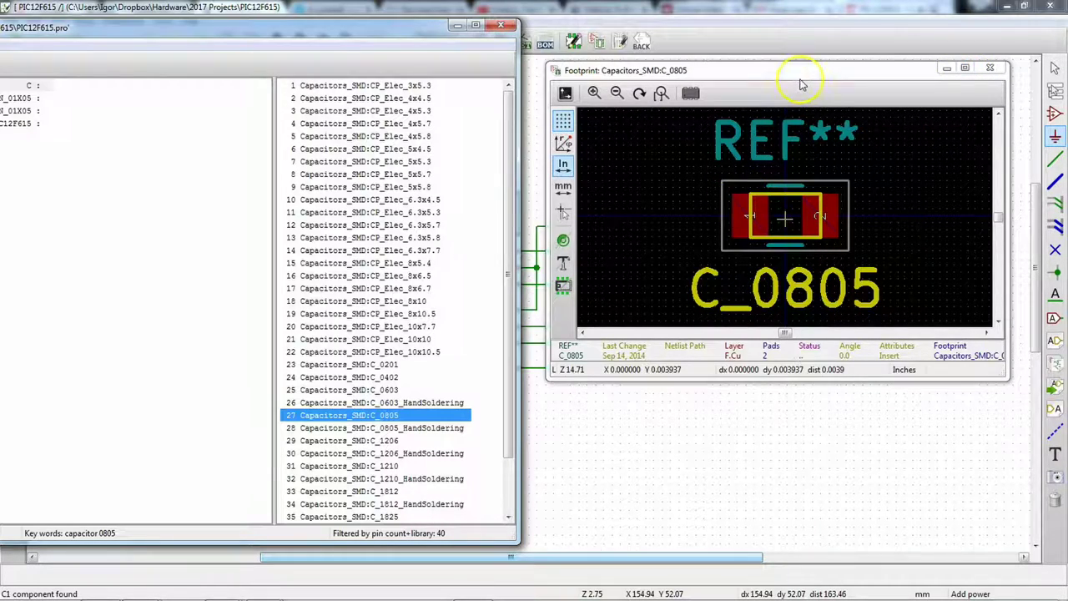
# Step: Measure the C_0805 preview in millimetres from a reset origin, reading a 1.5 mm pad centre
pyautogui.click(866, 71)
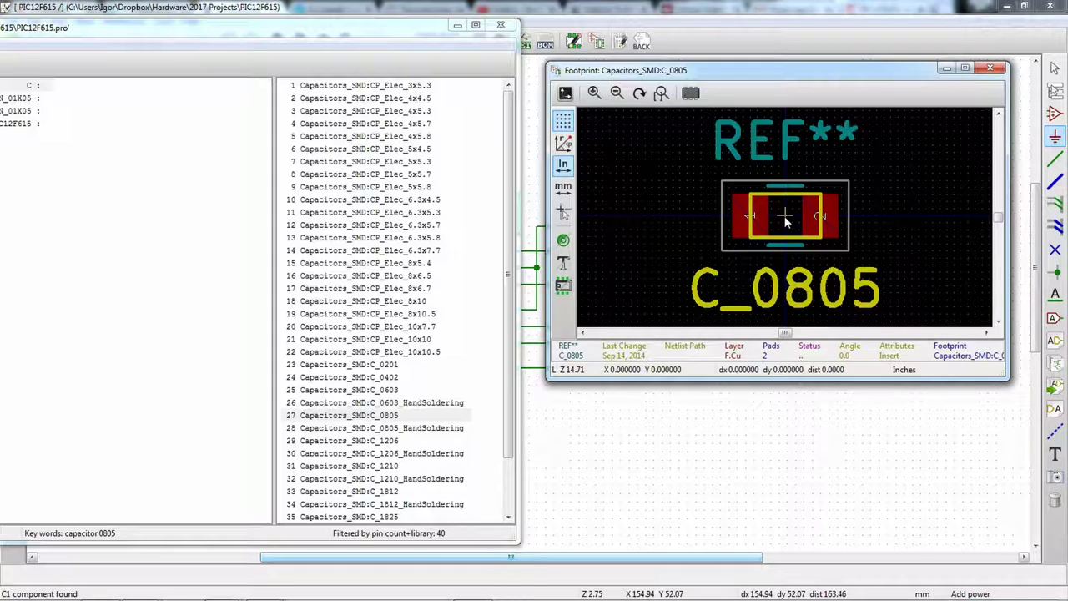
pyautogui.click(730, 365)
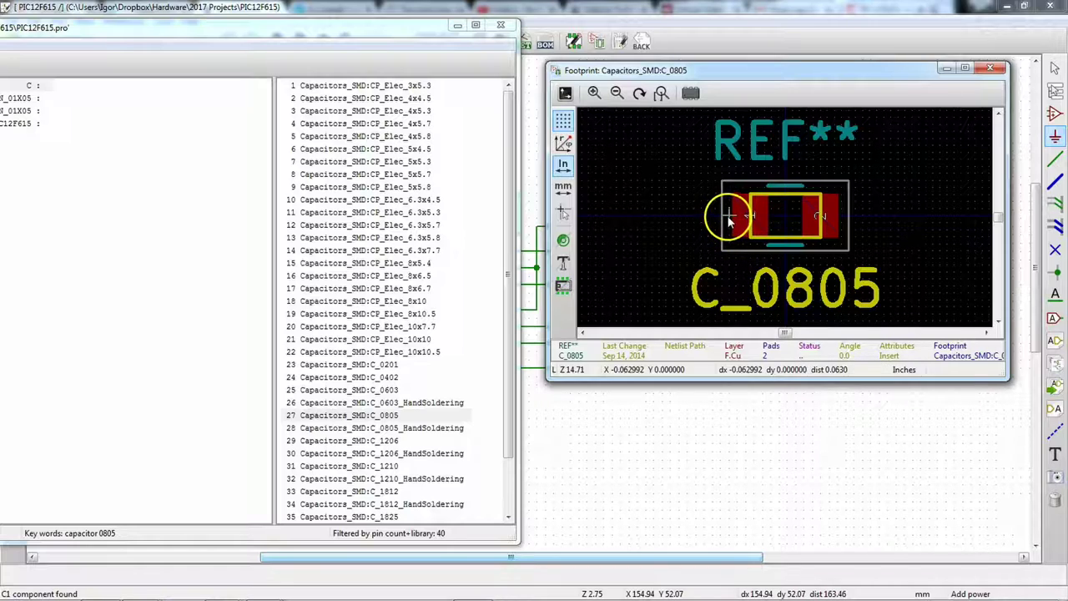
pyautogui.press('space')
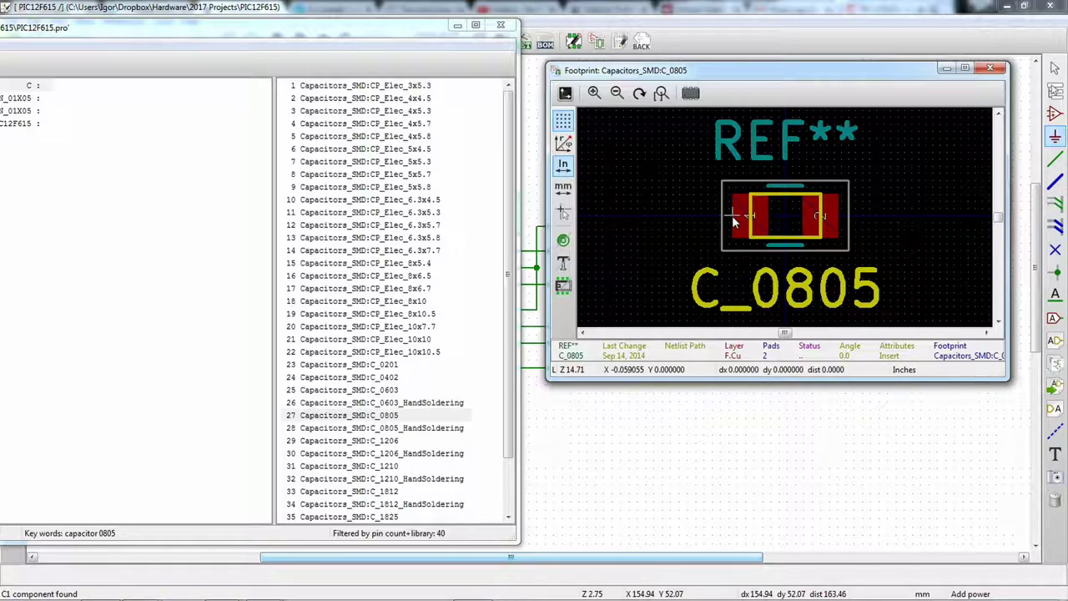
pyautogui.click(564, 187)
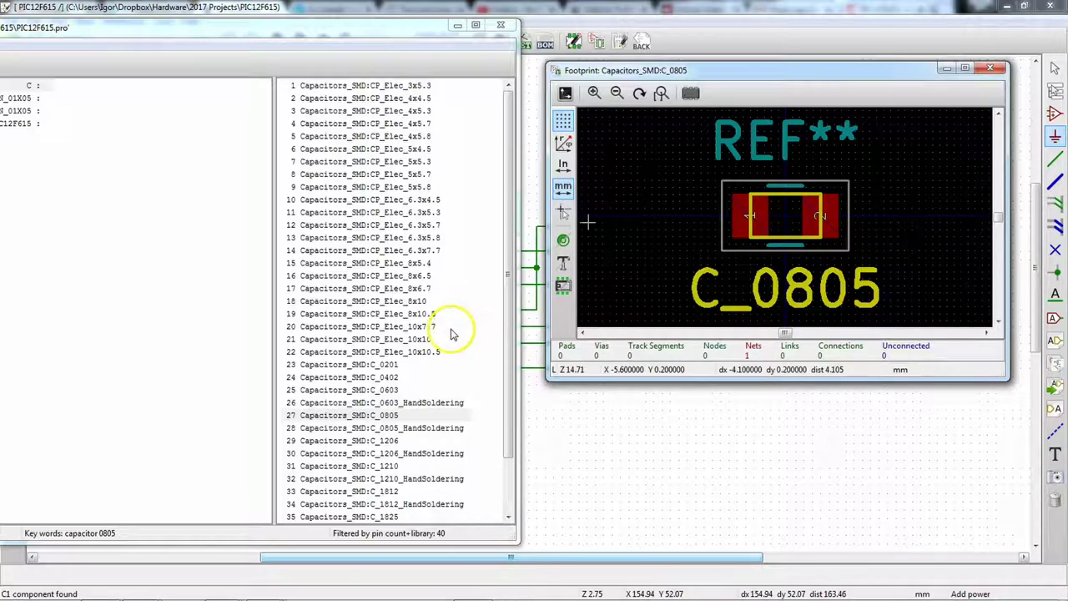
pyautogui.click(386, 30)
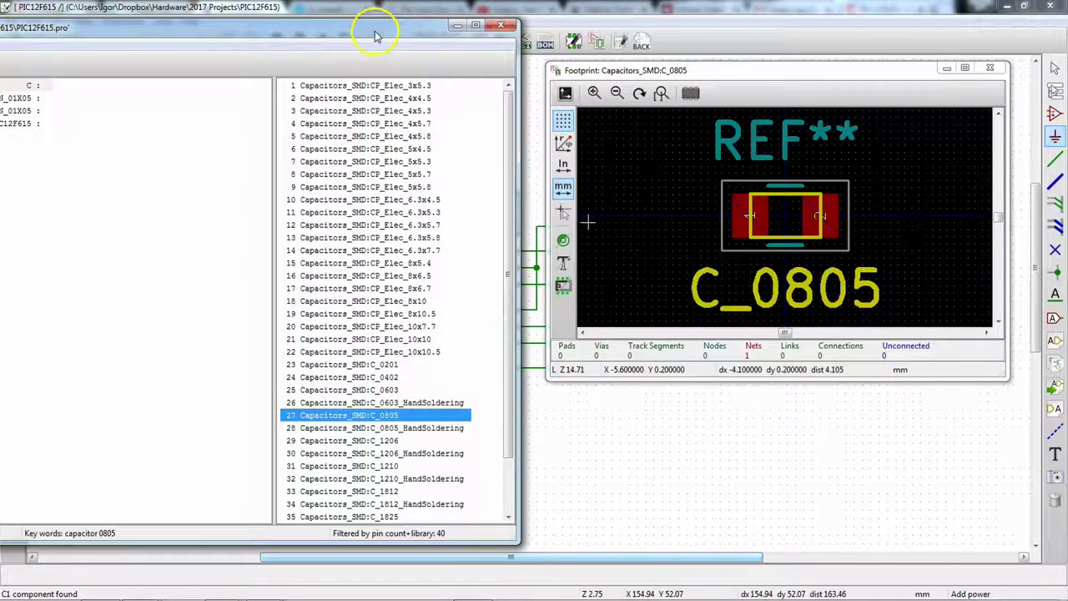
# Step: Assign C_0805_HandSoldering to C1 and verify the assignment
pyautogui.moveTo(377, 30); pyautogui.dragTo(646, 29)
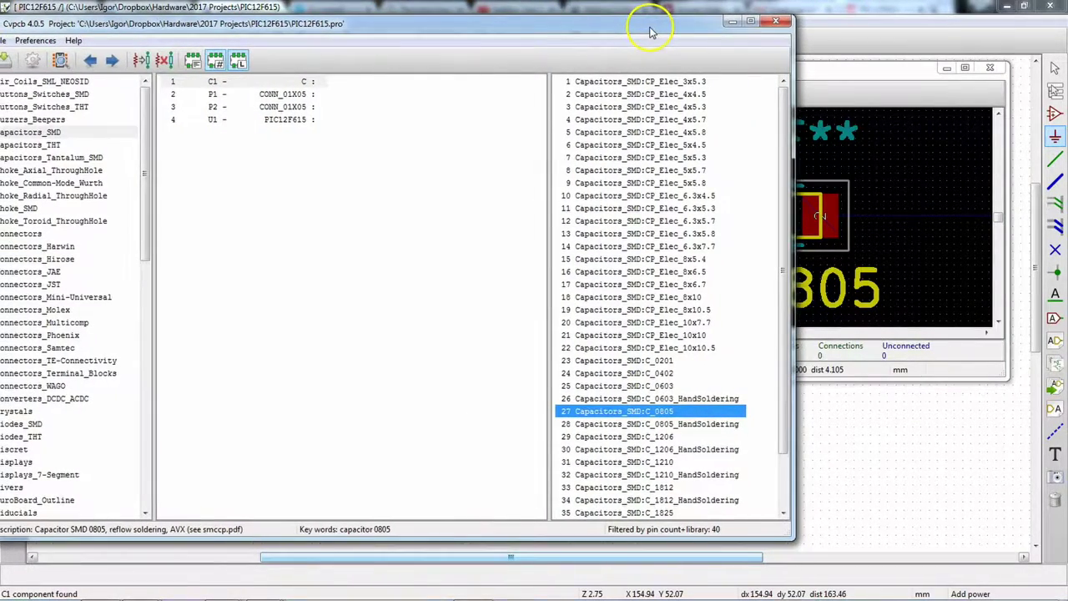
pyautogui.click(705, 423)
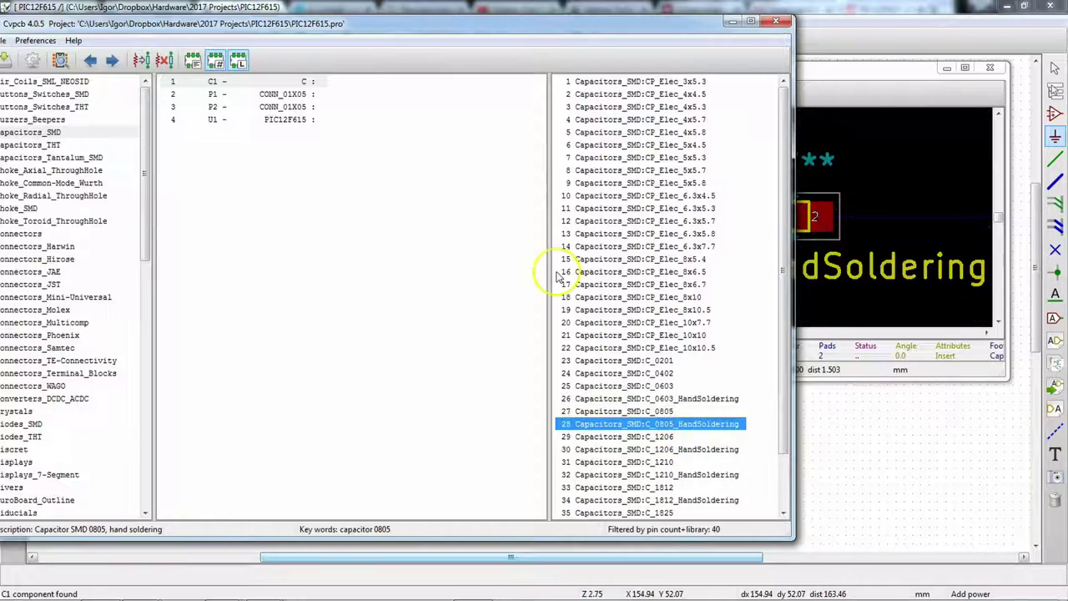
pyautogui.click(224, 84)
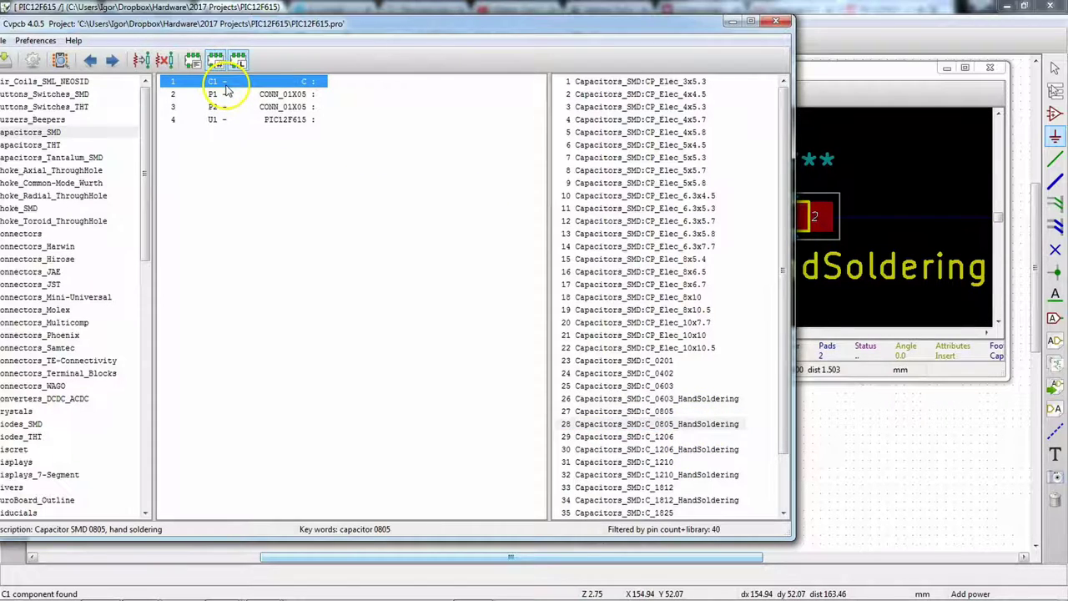
pyautogui.click(688, 425)
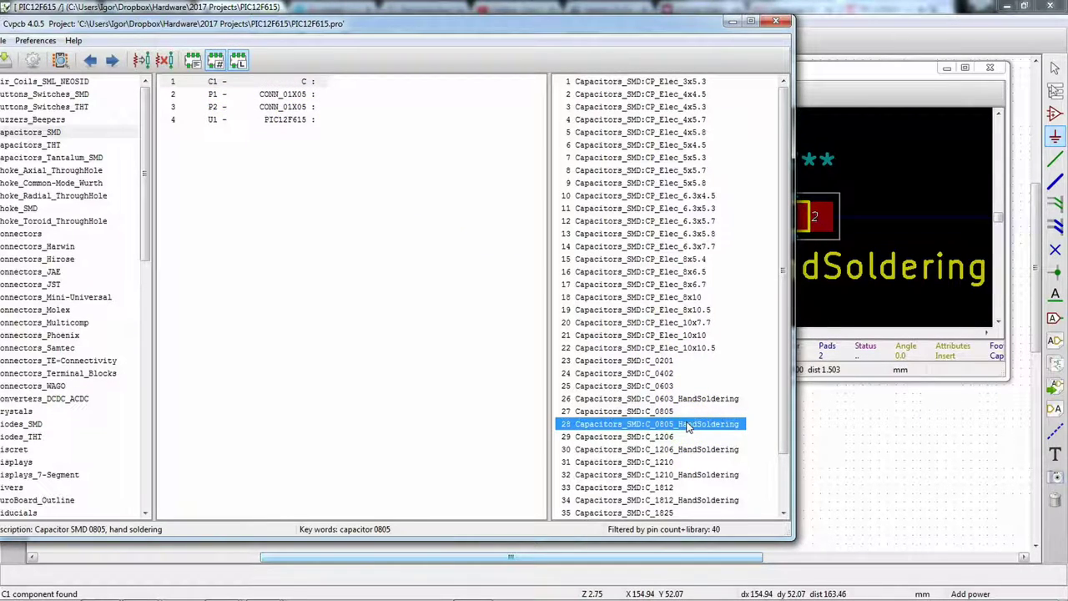
pyautogui.doubleClick(689, 425)
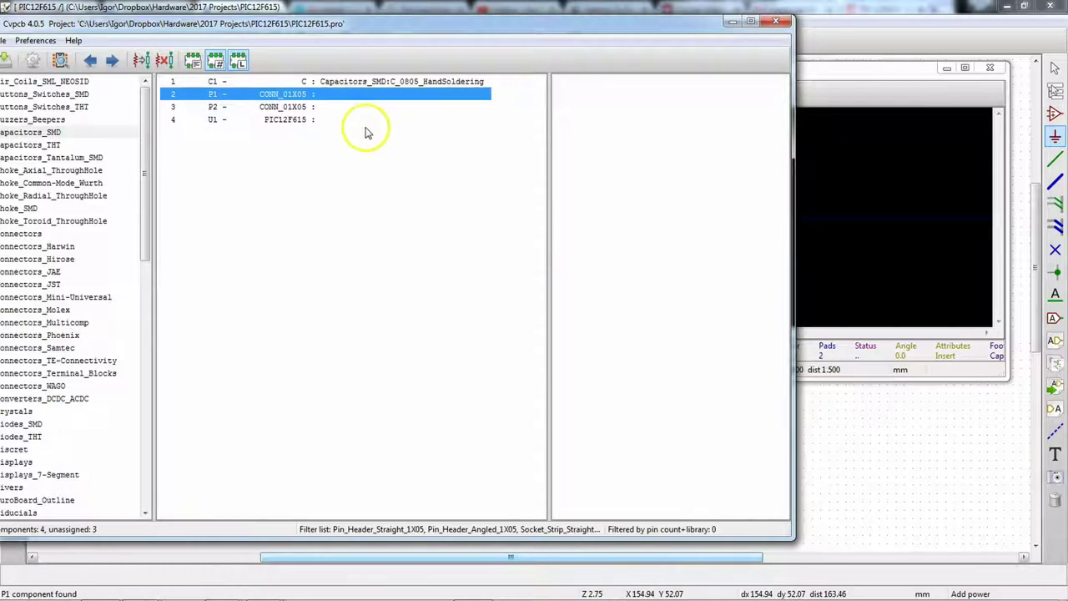
pyautogui.click(223, 83)
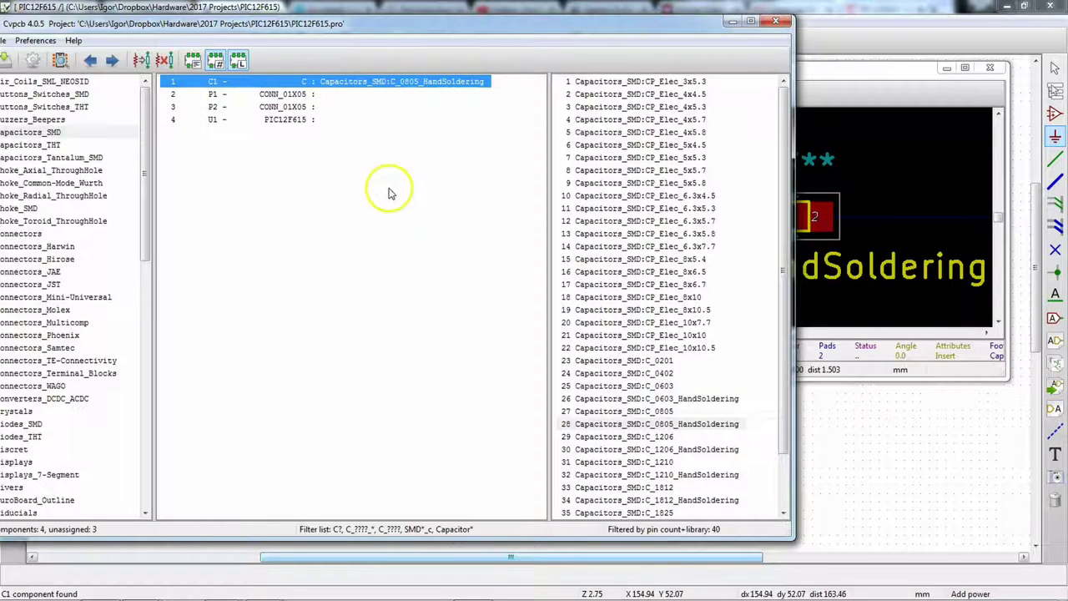
pyautogui.click(288, 121)
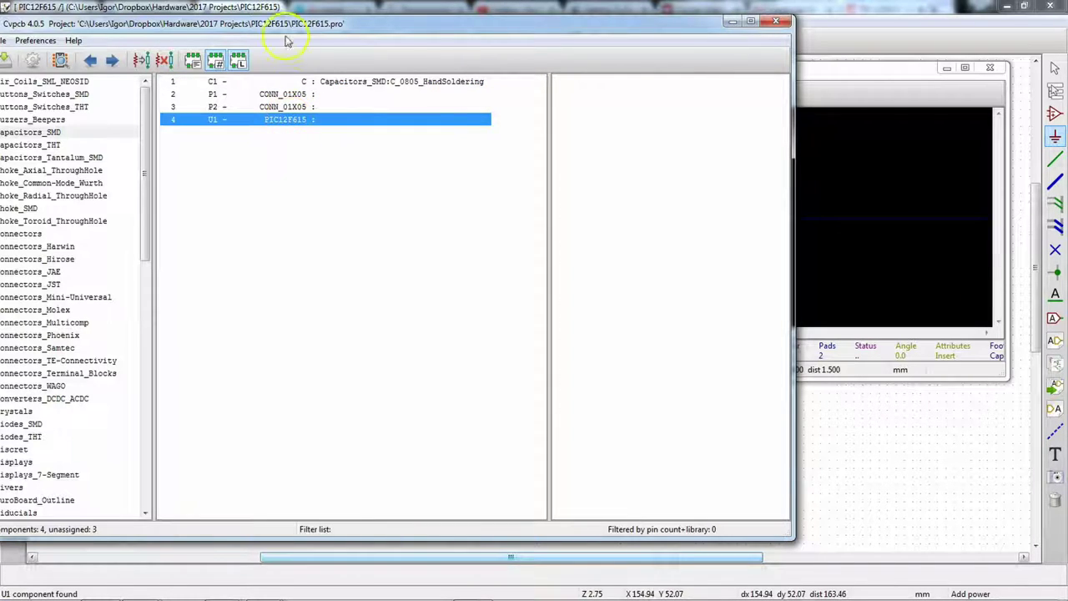
# Step: Show all 67 SMD_Packages footprints for U1 with pin-count filtering off
pyautogui.moveTo(286, 33); pyautogui.dragTo(356, 29)
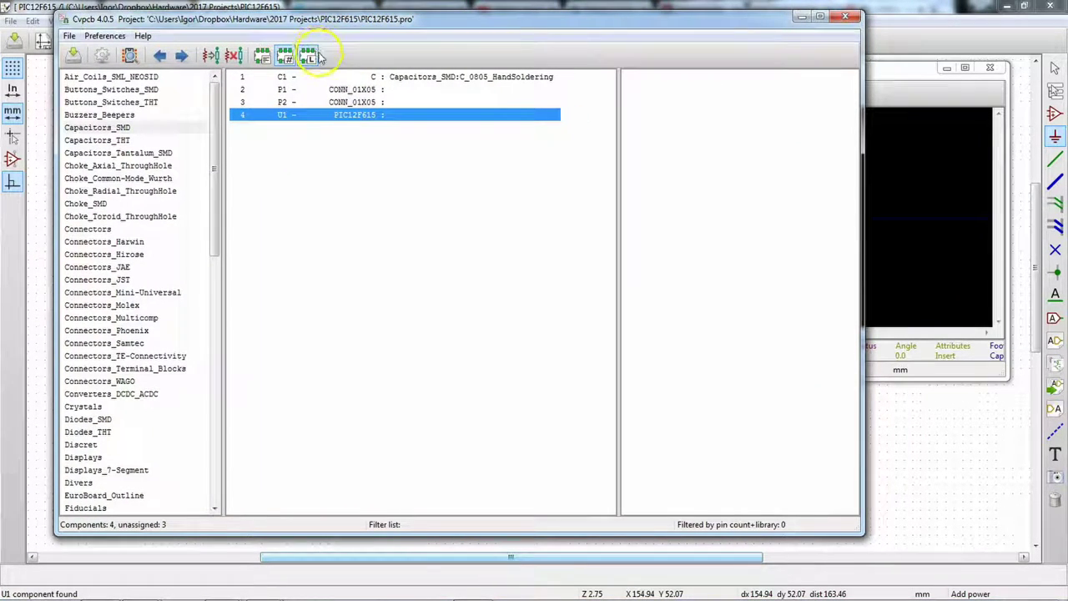
pyautogui.moveTo(209, 136); pyautogui.dragTo(219, 381)
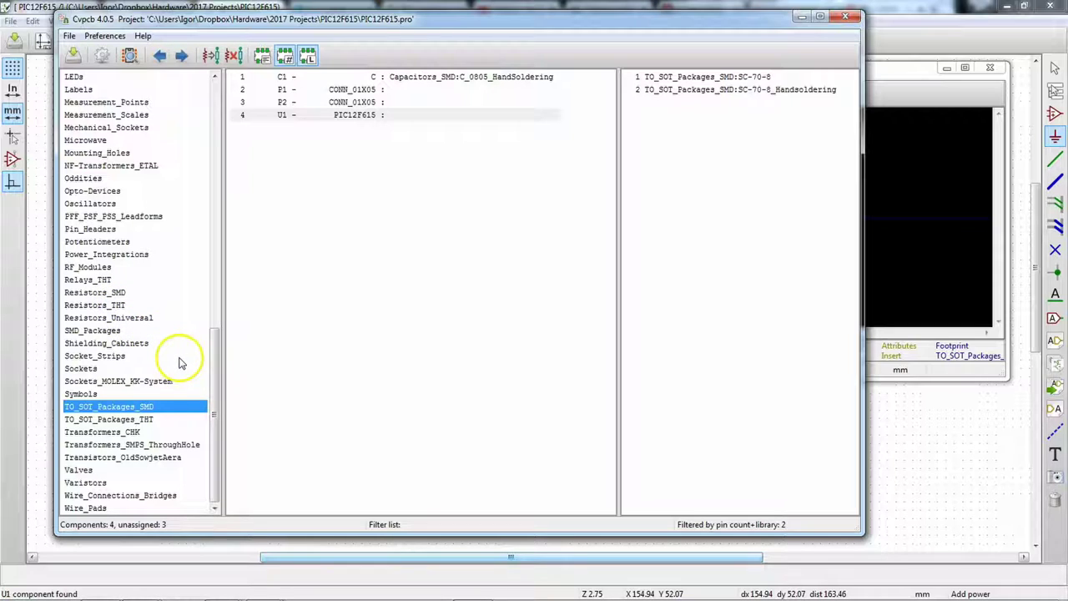
pyautogui.click(99, 334)
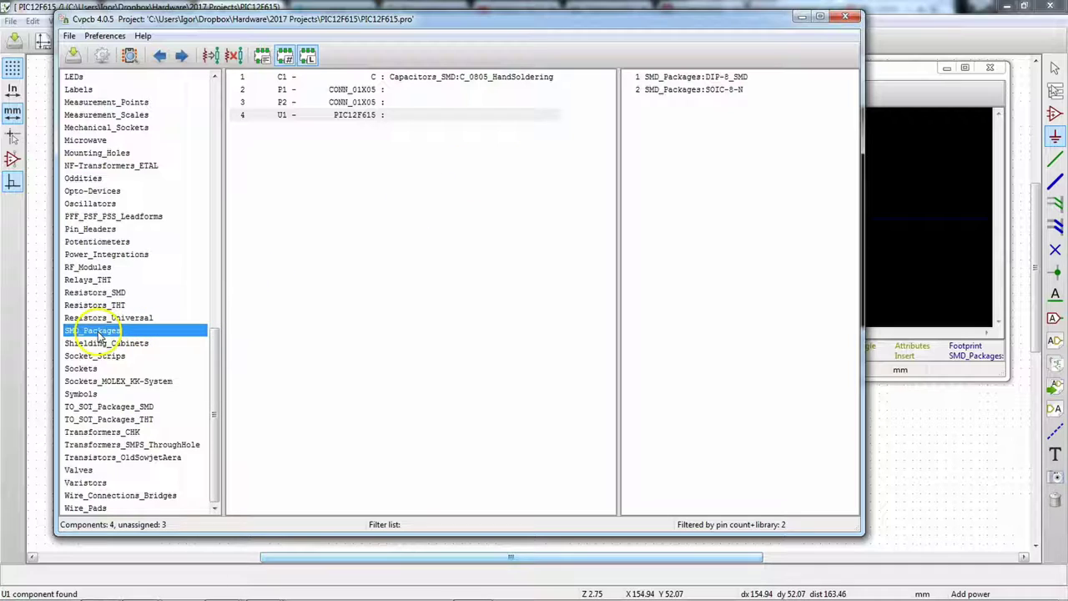
pyautogui.click(285, 58)
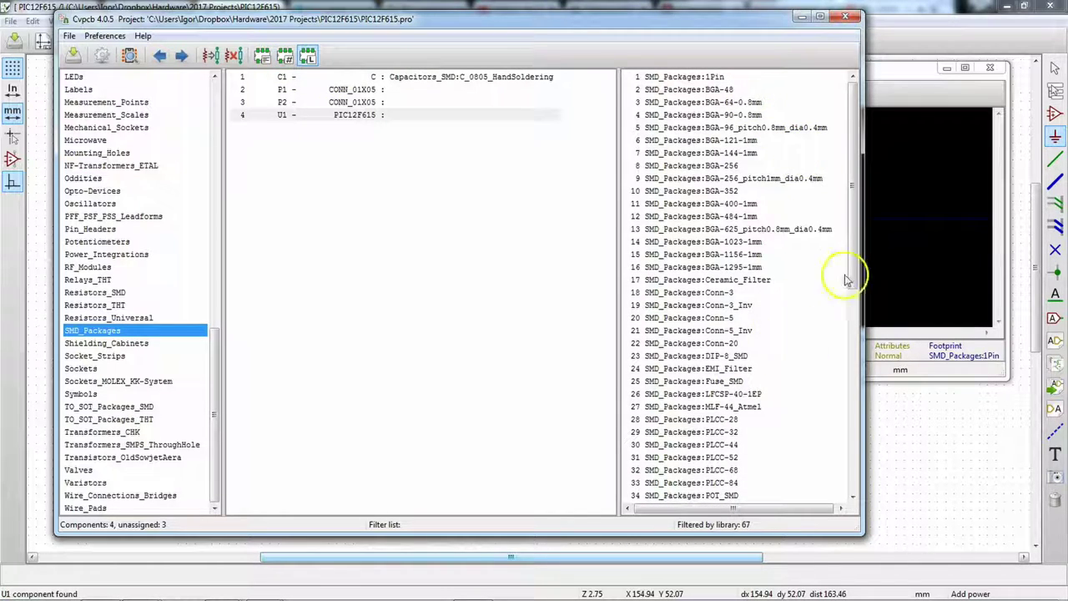
pyautogui.moveTo(852, 179); pyautogui.dragTo(847, 409)
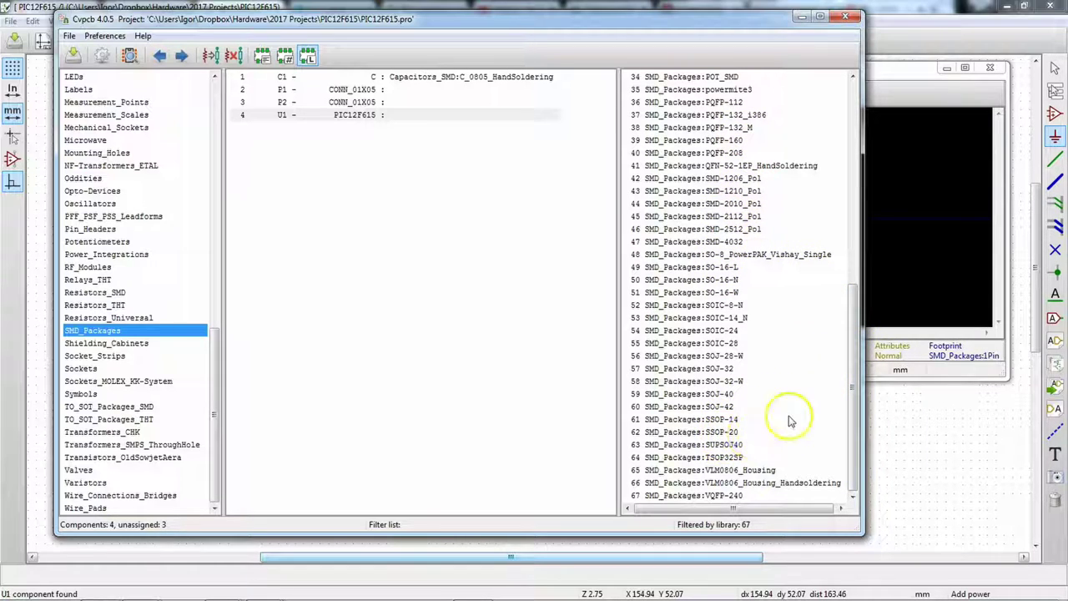
# Step: Re-enable pin-count filtering and preview the SOIC-8-N and DIP-8_SMD candidates for U1
pyautogui.click(284, 57)
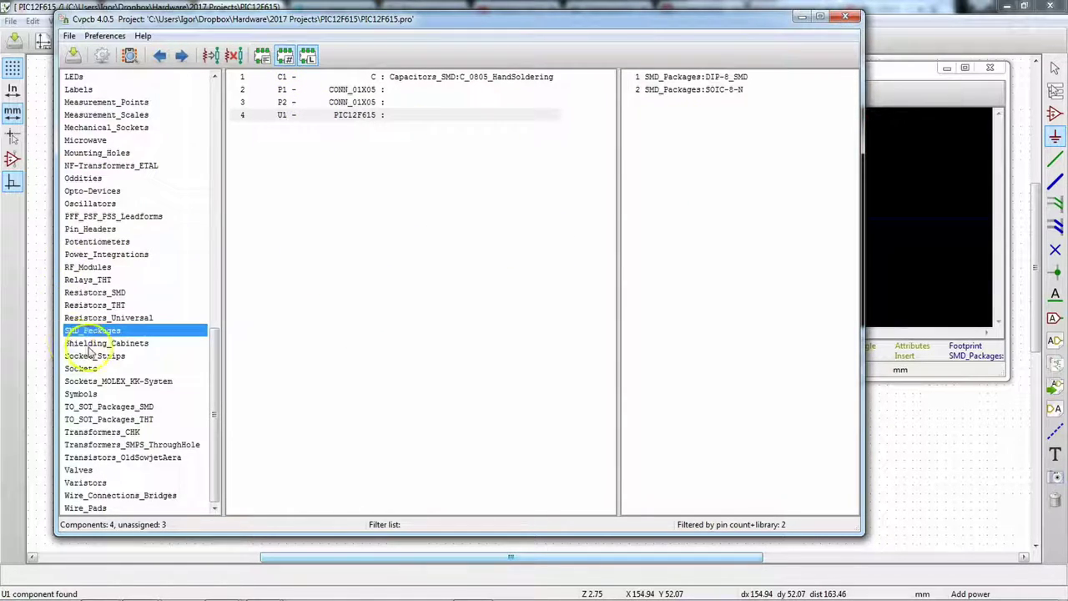
pyautogui.click(705, 89)
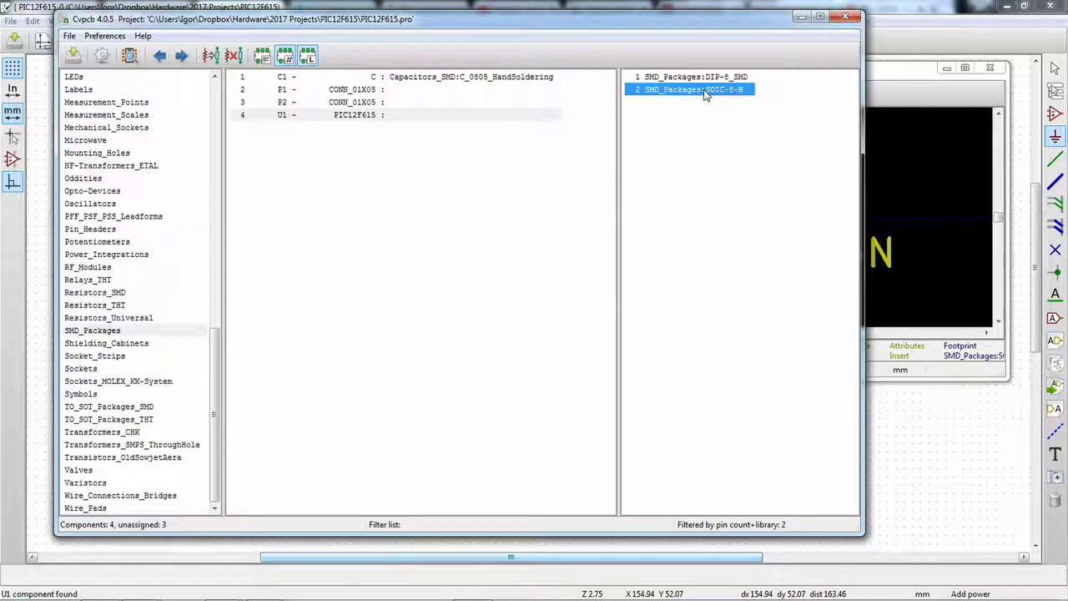
pyautogui.click(894, 71)
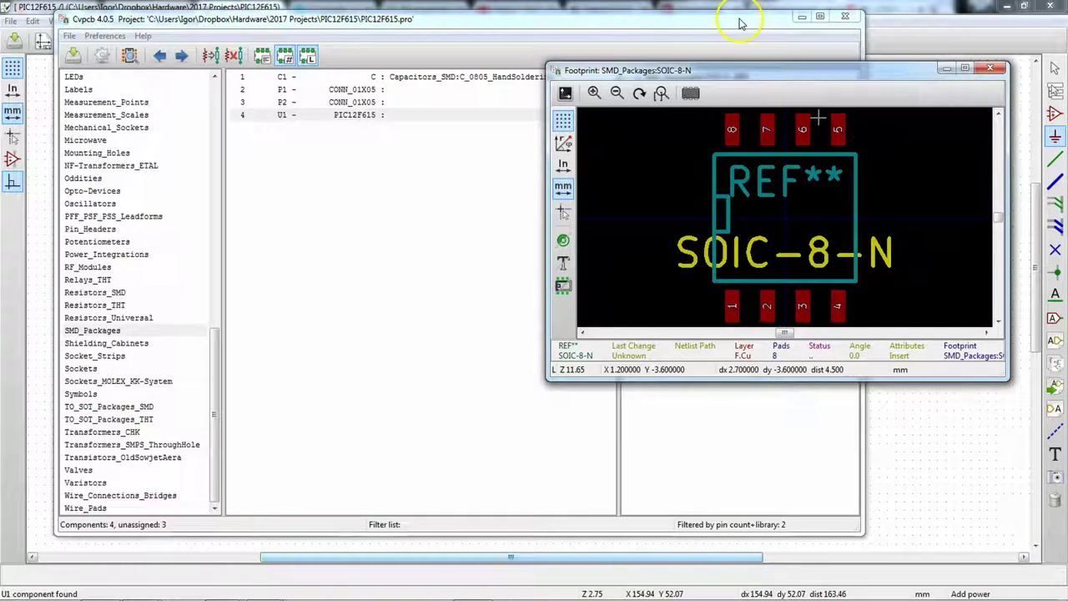
pyautogui.click(739, 16)
pyautogui.click(703, 78)
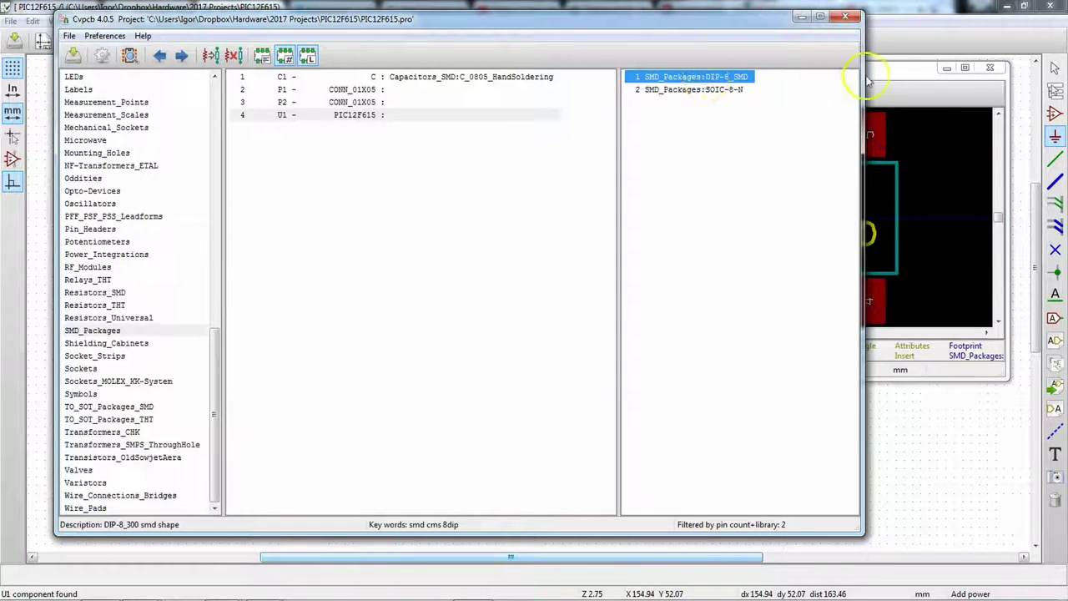
pyautogui.click(899, 76)
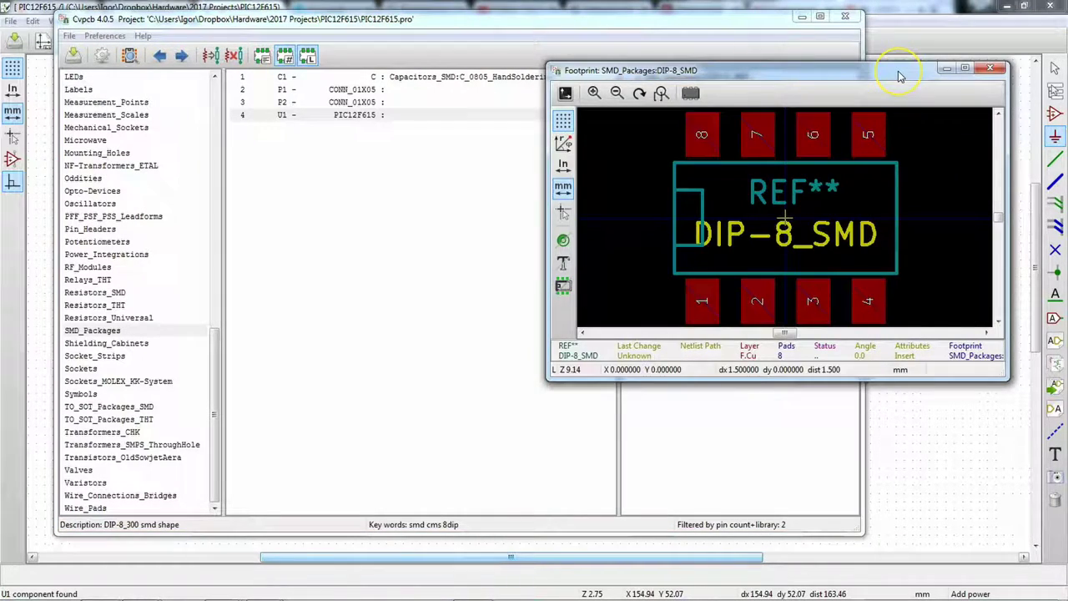
pyautogui.click(729, 26)
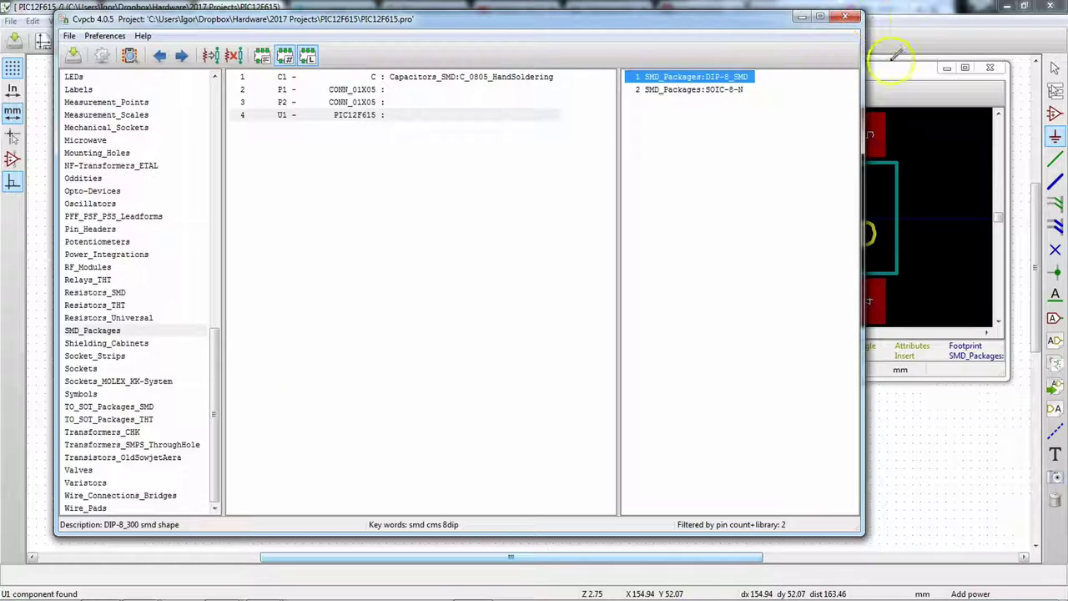
# Step: Examine SOIC-8-N in a maximized viewer, then restore and reposition the viewer
pyautogui.click(716, 91)
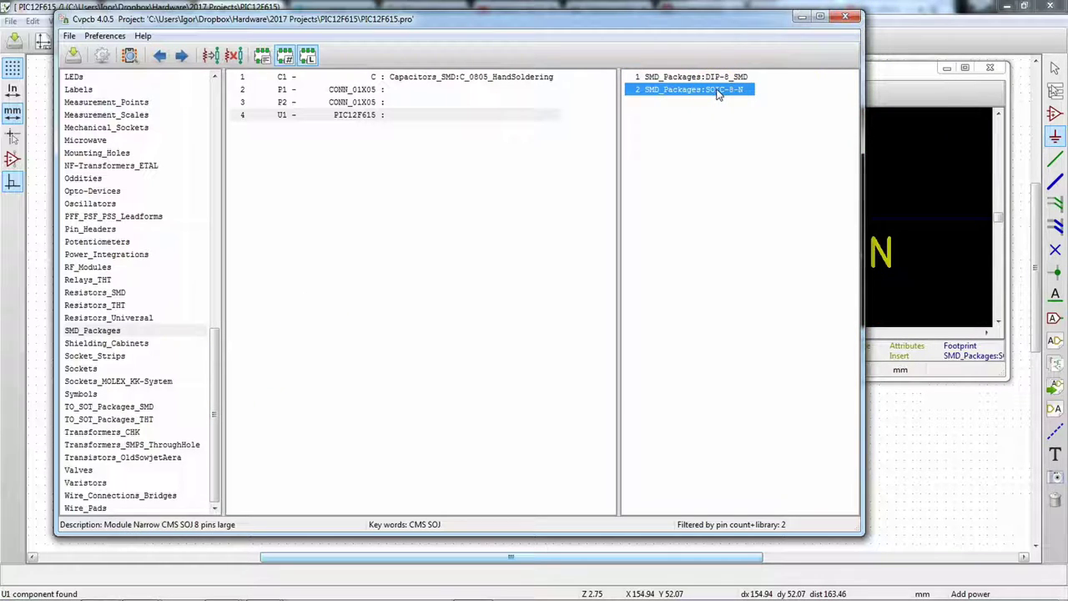
pyautogui.click(920, 71)
pyautogui.doubleClick(920, 71)
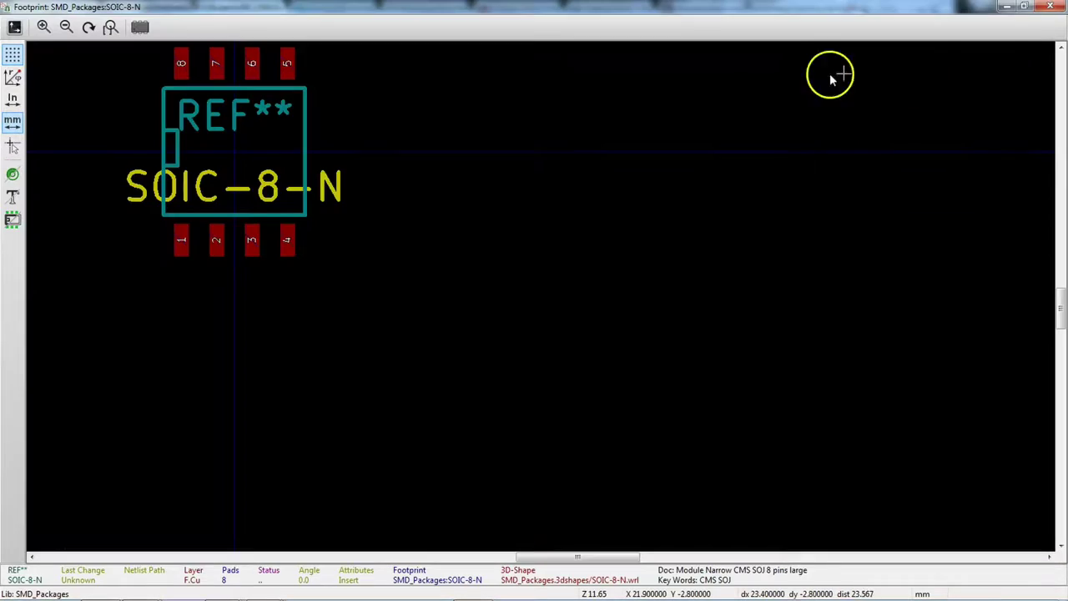
pyautogui.doubleClick(826, 9)
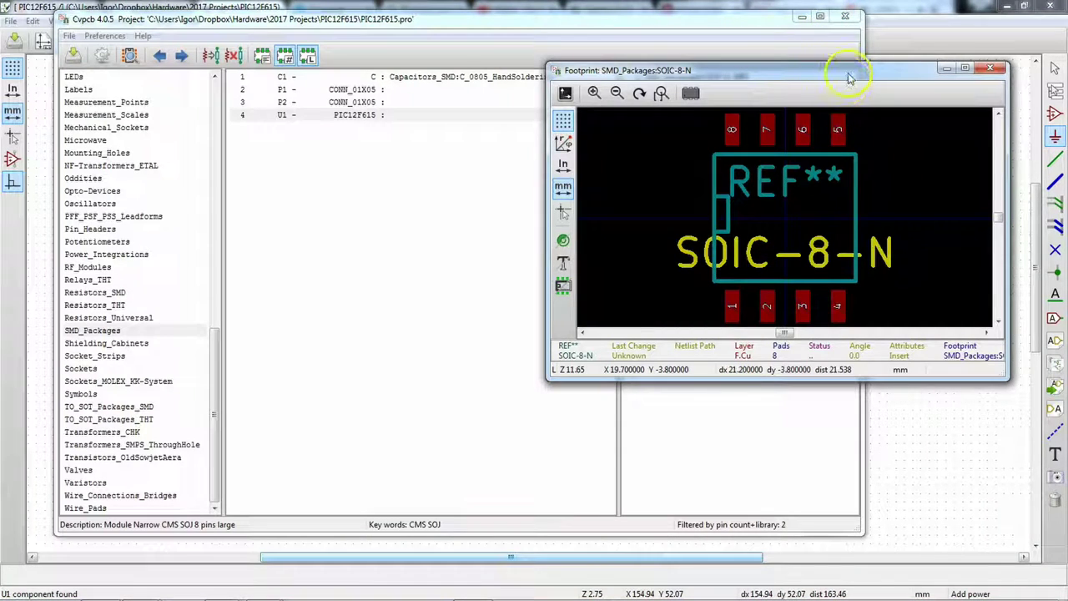
pyautogui.moveTo(848, 77); pyautogui.dragTo(659, 107)
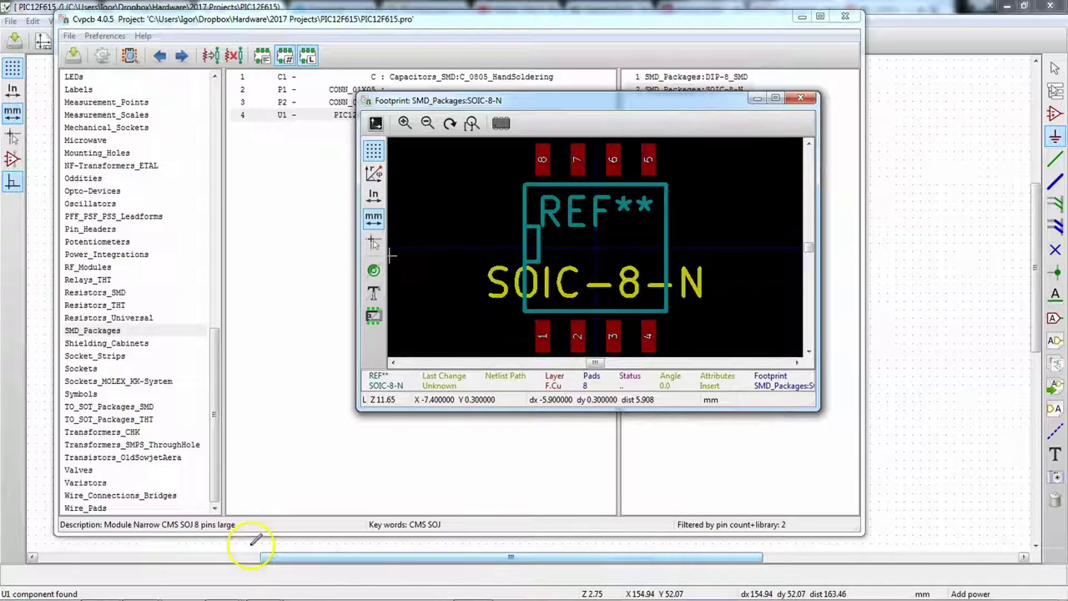
pyautogui.moveTo(137, 589)
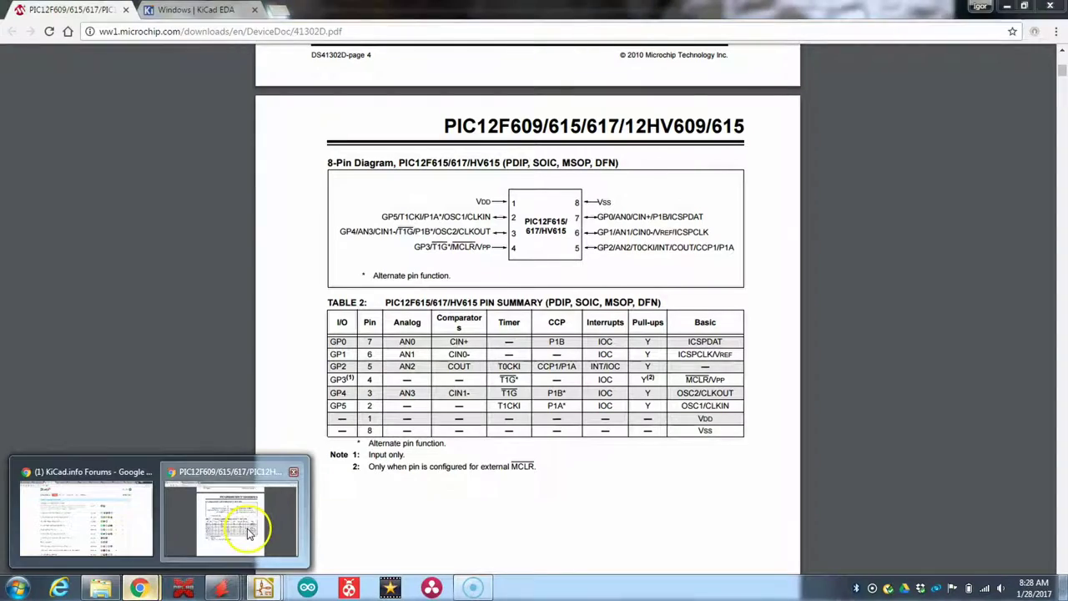
# Step: Scroll the datasheet PDF back to the page-198 SOIC land pattern and its dimensions table
pyautogui.click(259, 527)
pyautogui.moveTo(1062, 71); pyautogui.dragTo(1061, 584)
pyautogui.scroll(20, 882, 438)
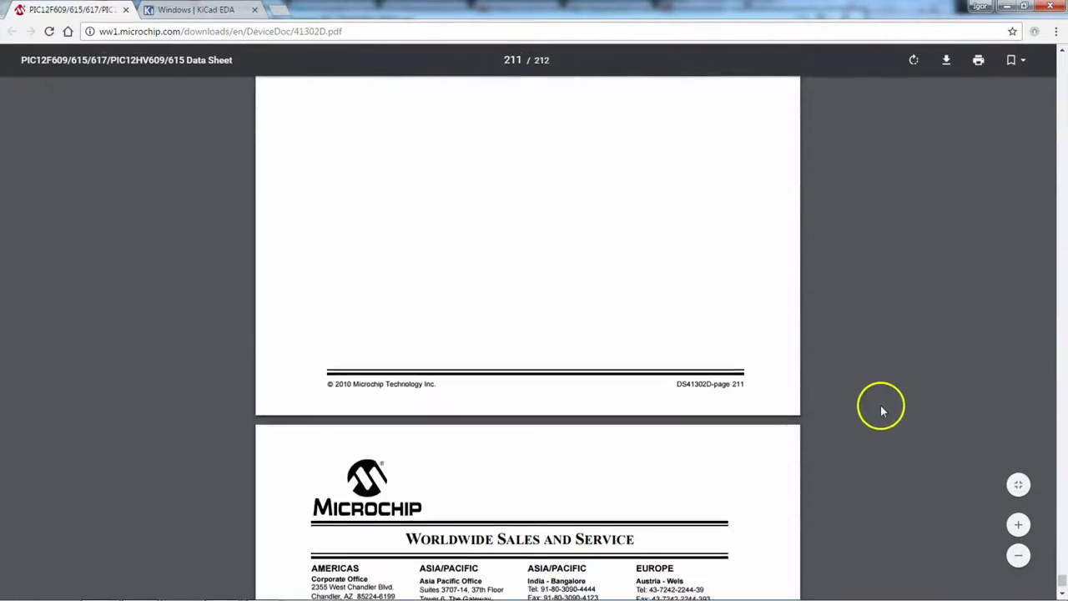
pyautogui.scroll(15, 869, 328)
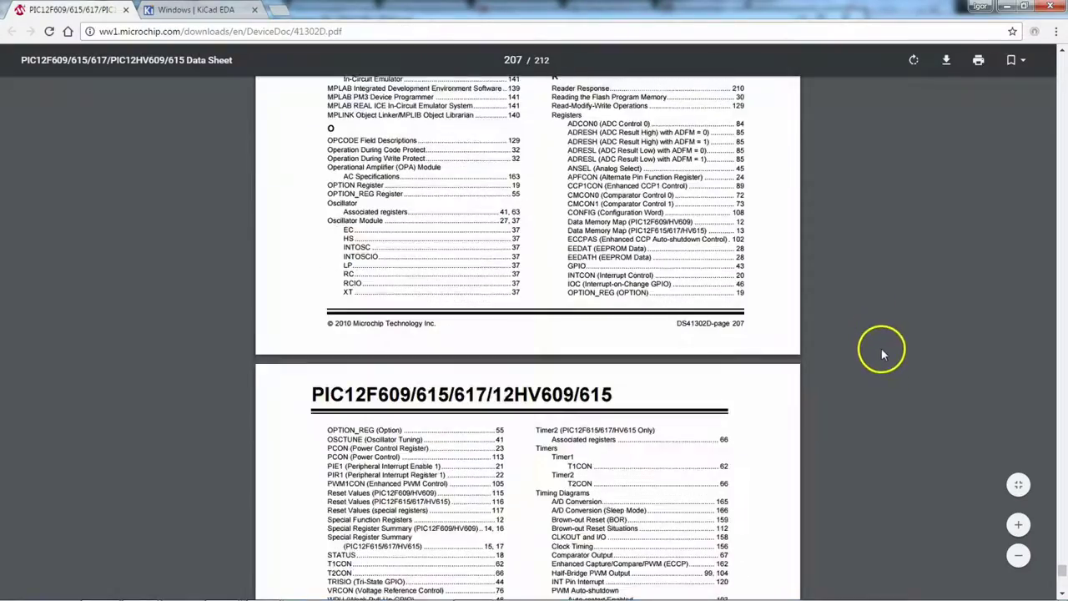
pyautogui.scroll(15, 899, 349)
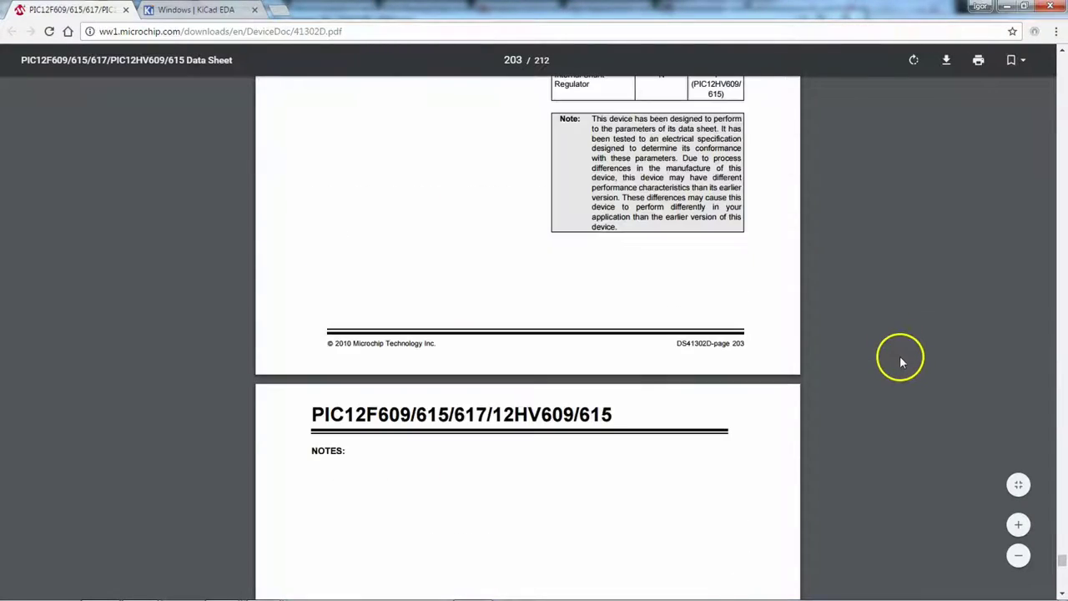
pyautogui.scroll(-3, 906, 376)
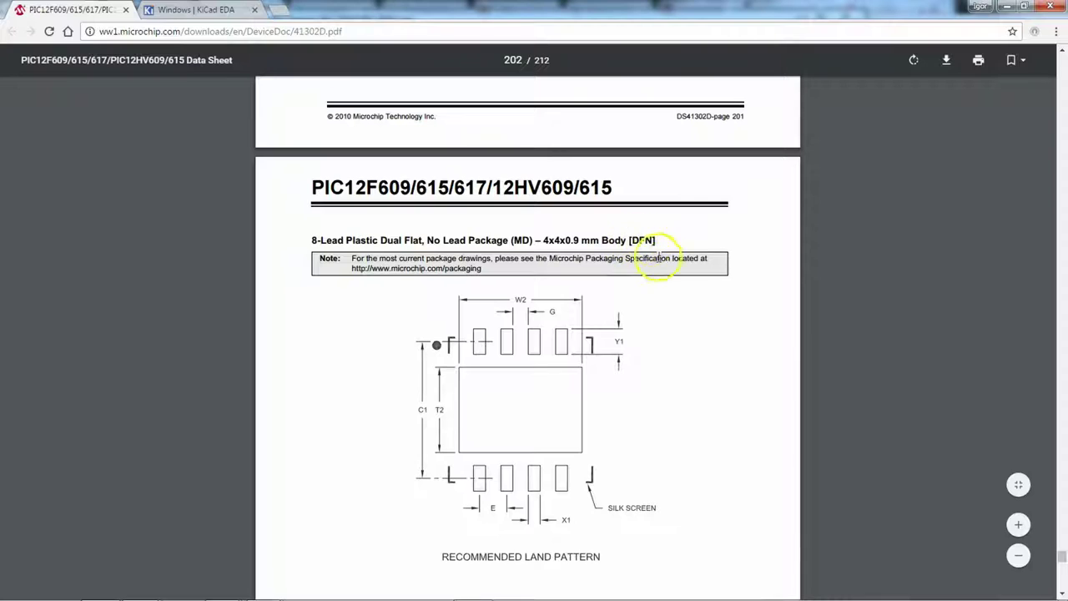
pyautogui.scroll(15, 802, 269)
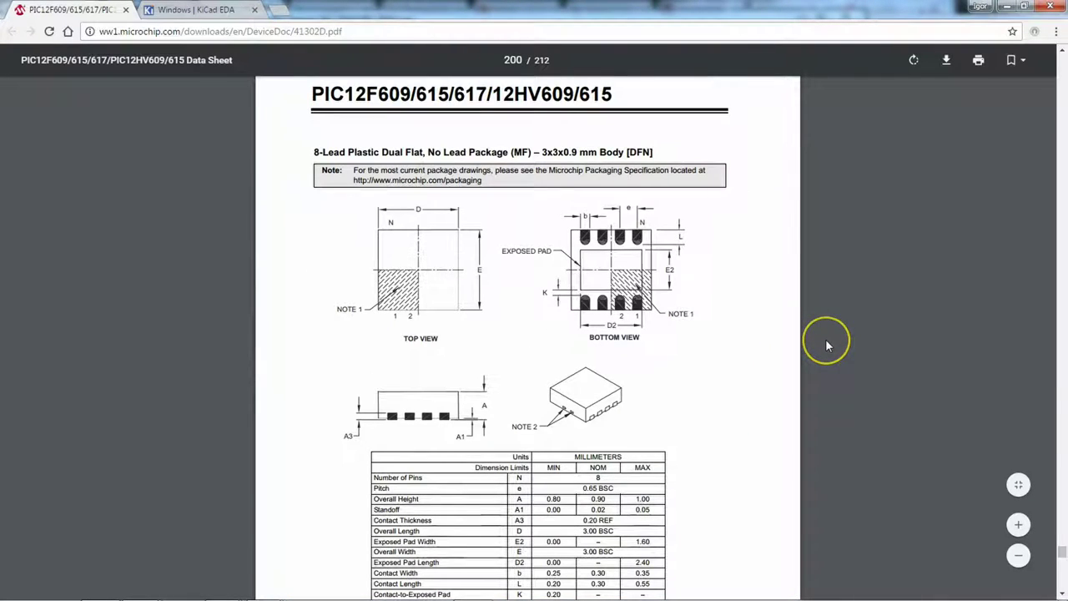
pyautogui.scroll(8, 827, 342)
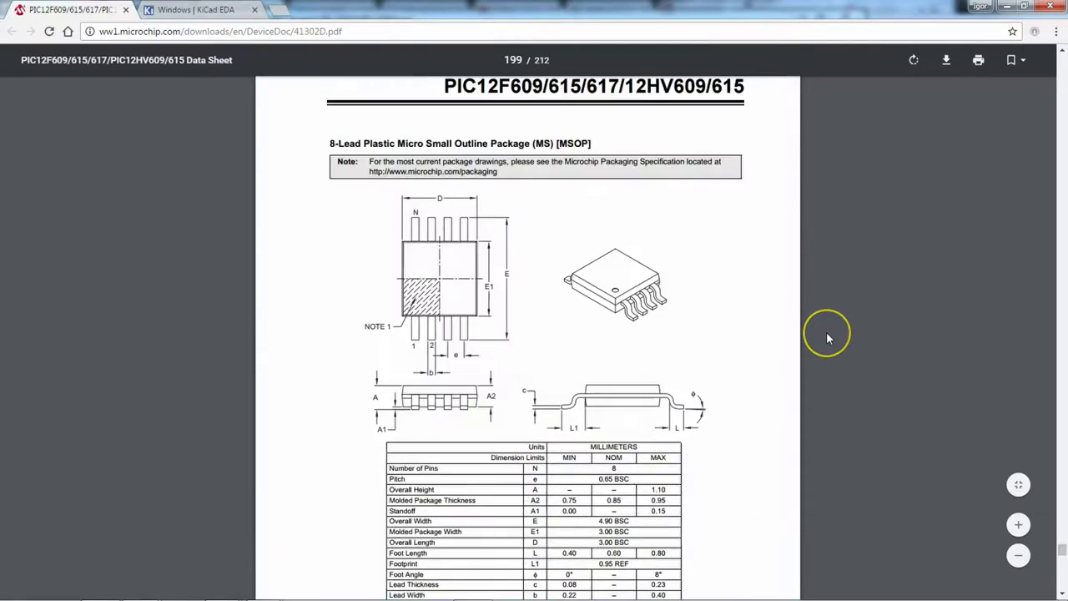
pyautogui.scroll(8, 810, 374)
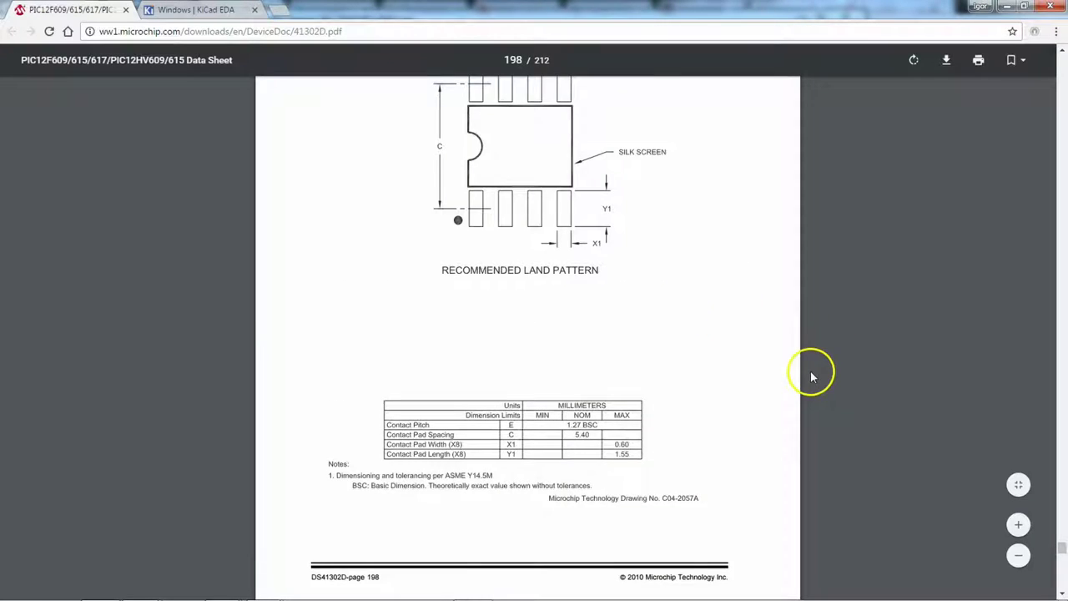
pyautogui.scroll(1, 810, 378)
pyautogui.scroll(-1, 654, 317)
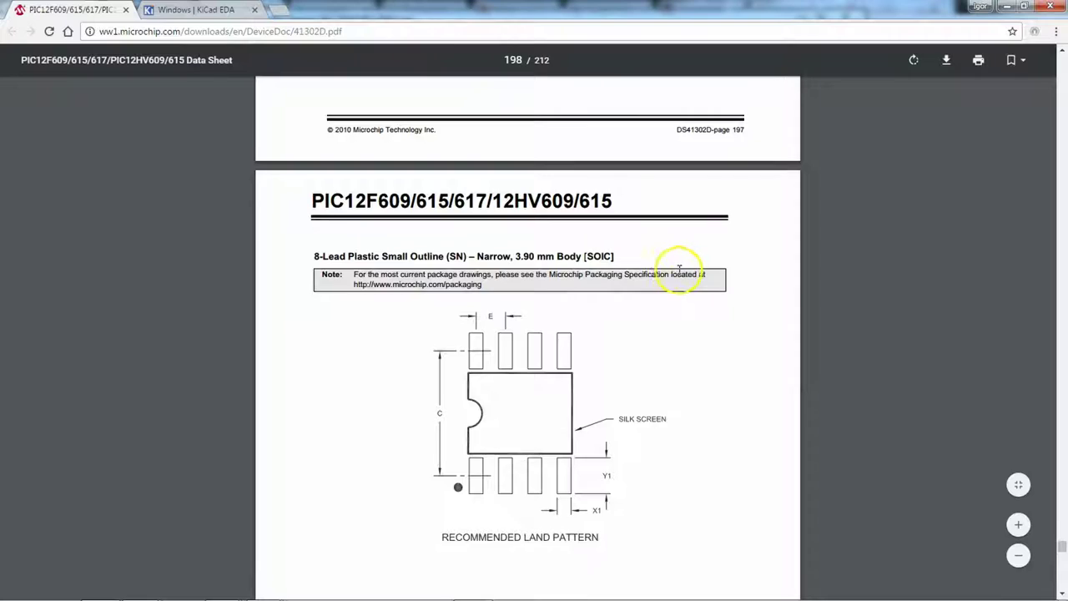
pyautogui.scroll(-3, 681, 275)
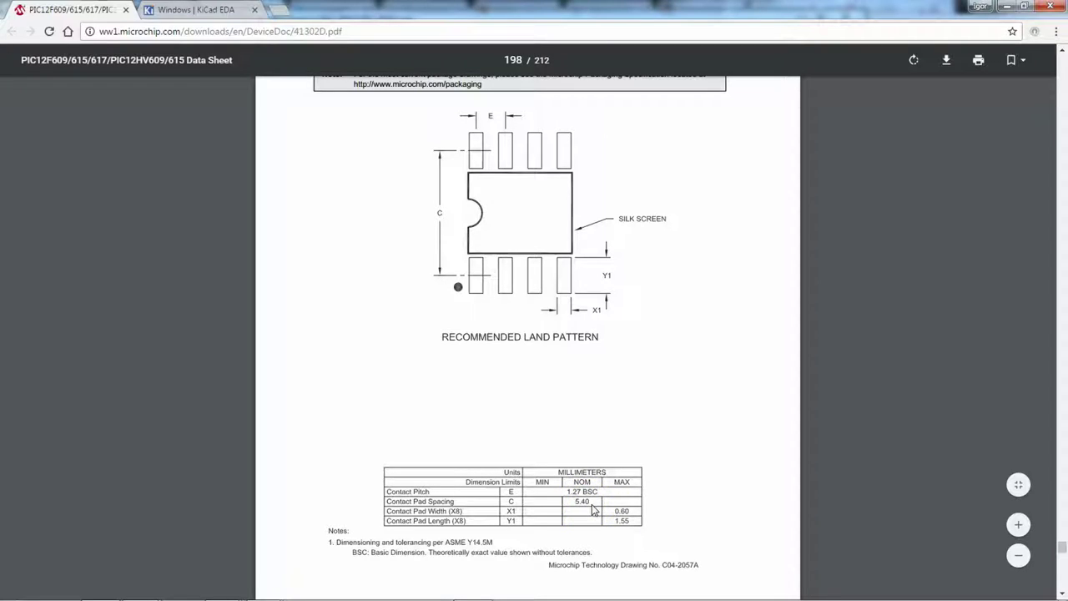
pyautogui.moveTo(314, 589)
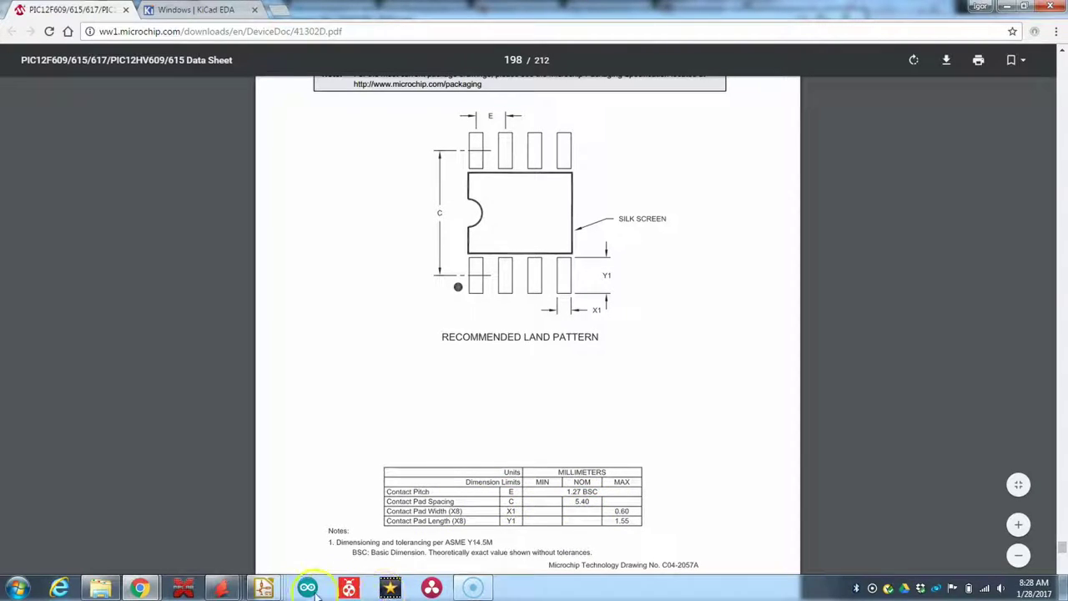
pyautogui.moveTo(266, 590)
pyautogui.click(476, 511)
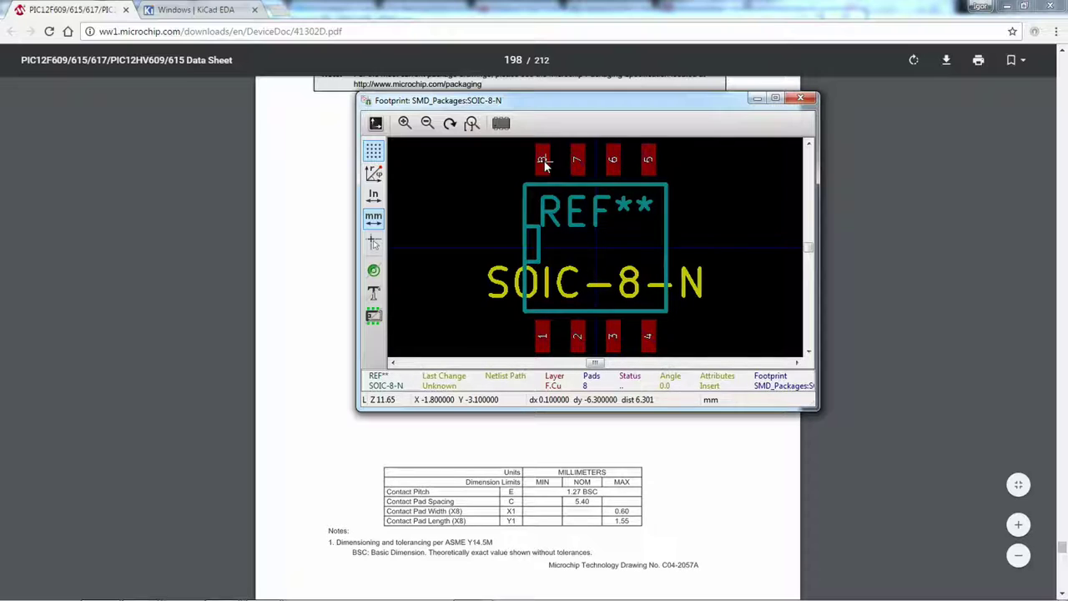
pyautogui.press('space')
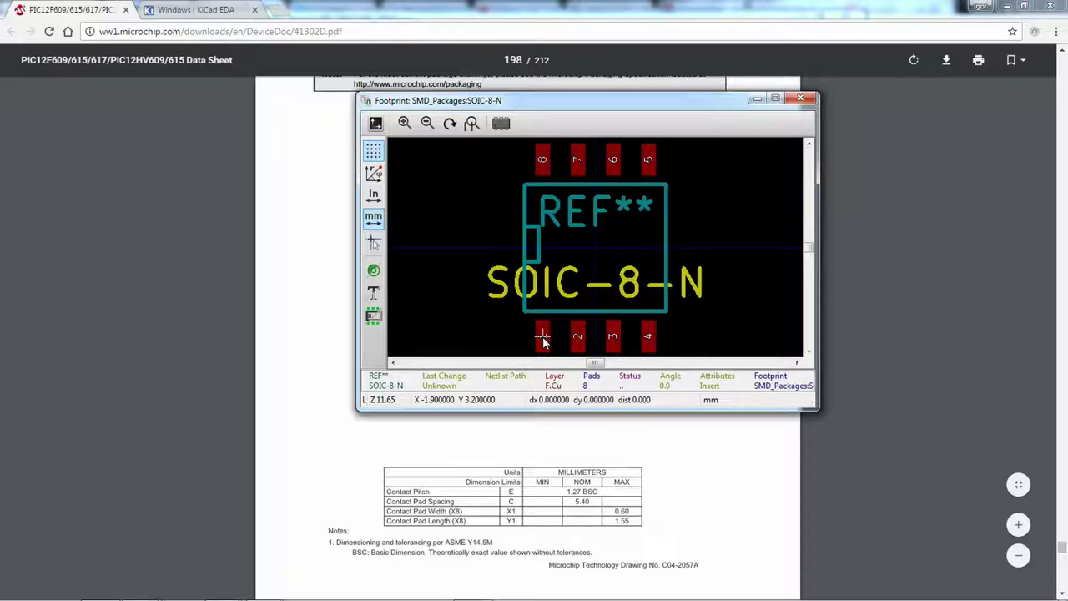
pyautogui.moveTo(542, 338); pyautogui.dragTo(541, 160)
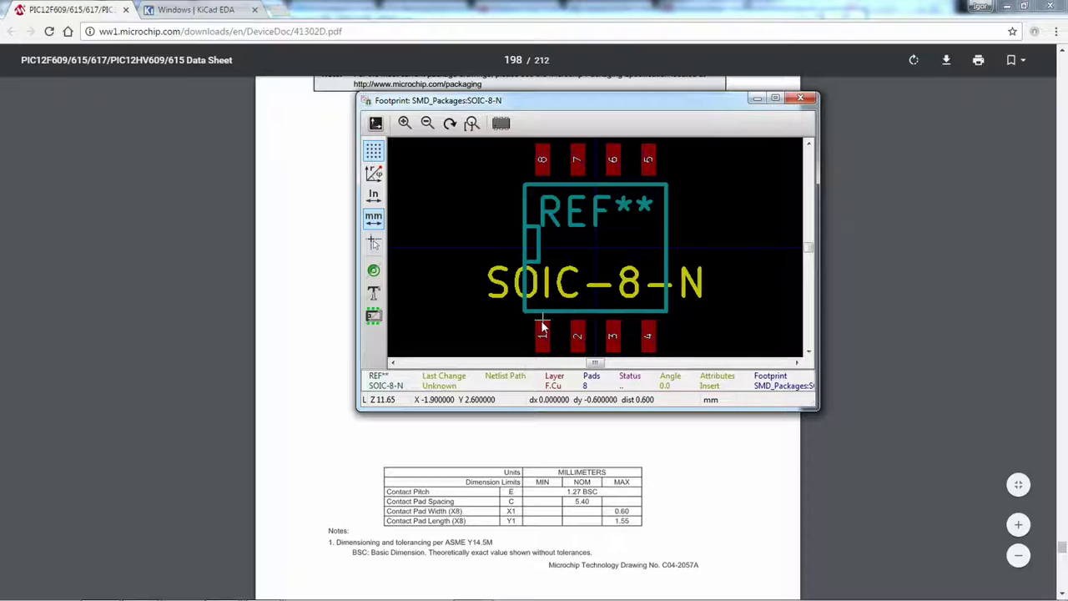
pyautogui.press('space')
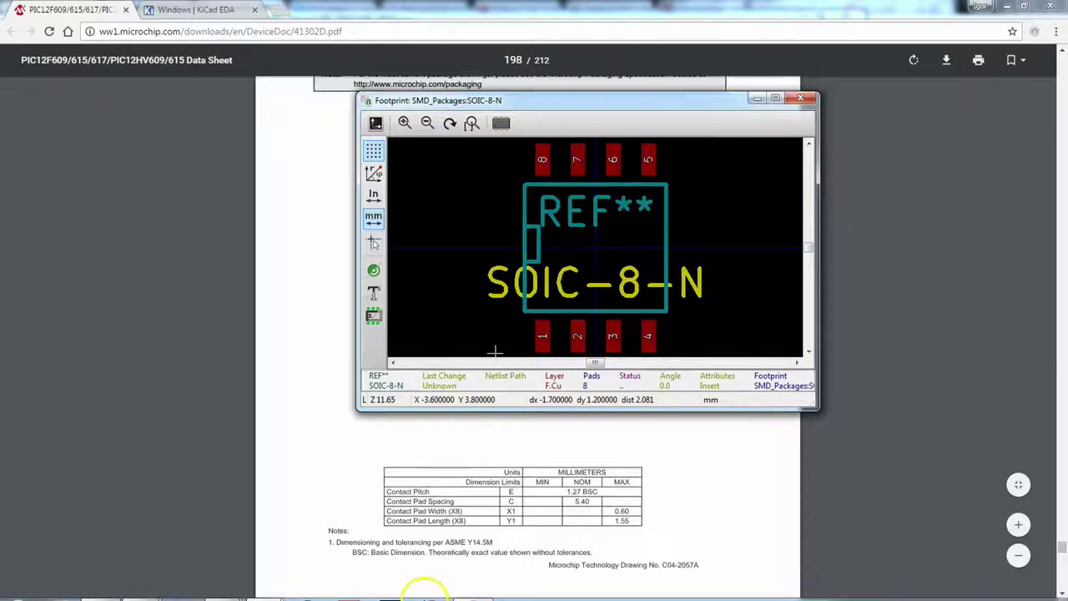
pyautogui.click(315, 437)
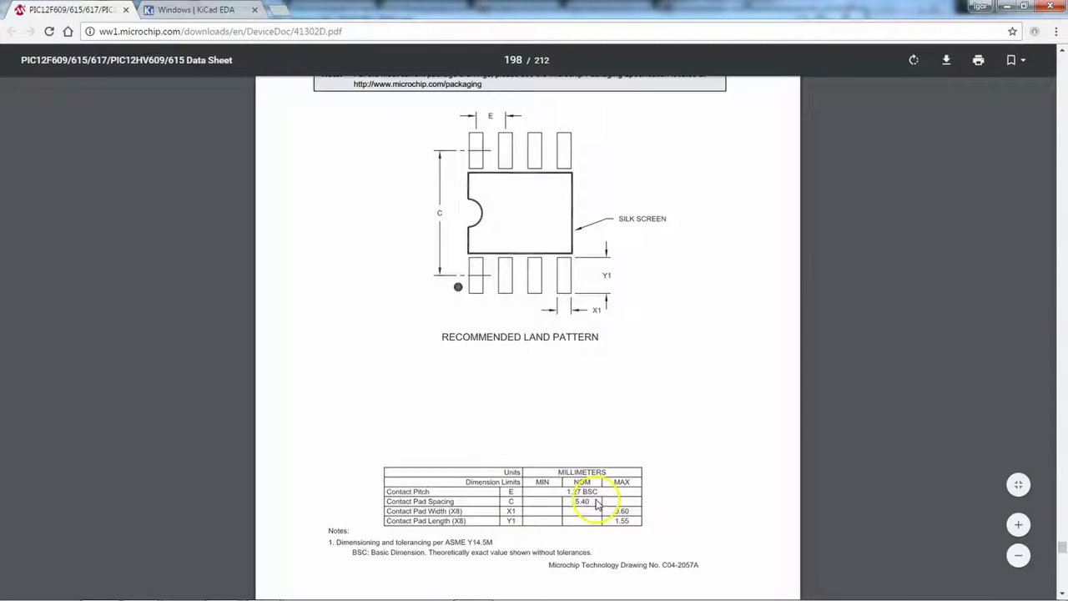
pyautogui.moveTo(474, 596)
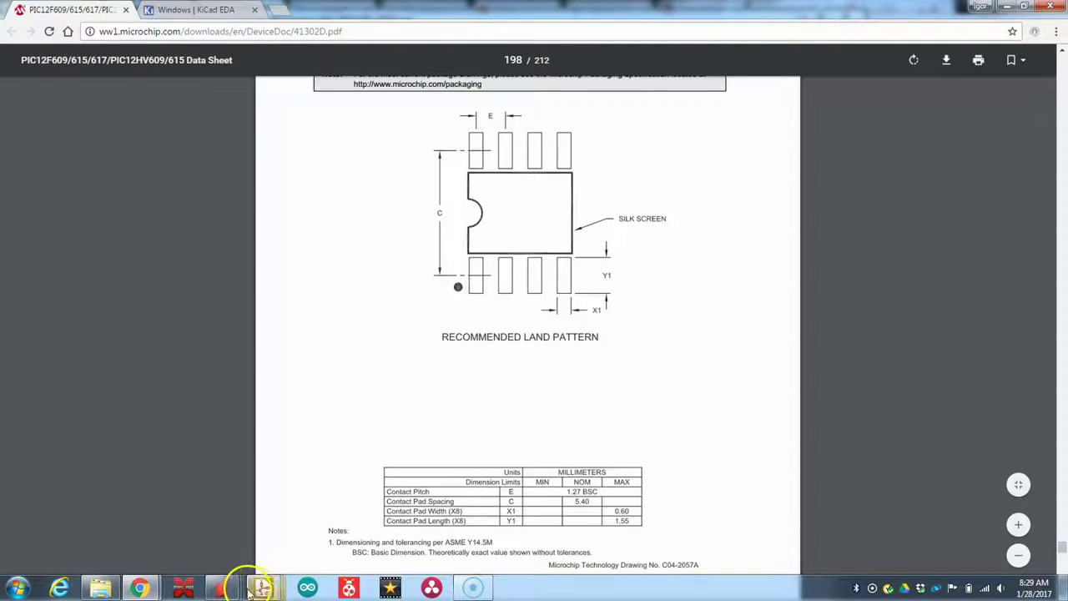
# Step: Redisplay the SOIC-8-N footprint, zero the relative origin on pad 8, and read dx at pad 7
pyautogui.moveTo(265, 589)
pyautogui.click(517, 509)
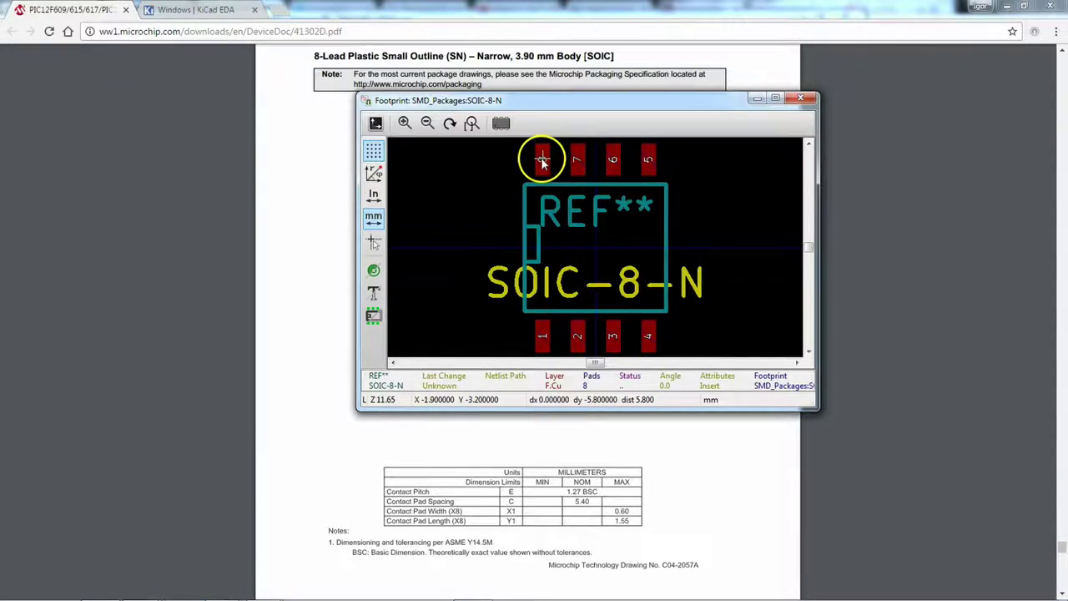
pyautogui.press('space')
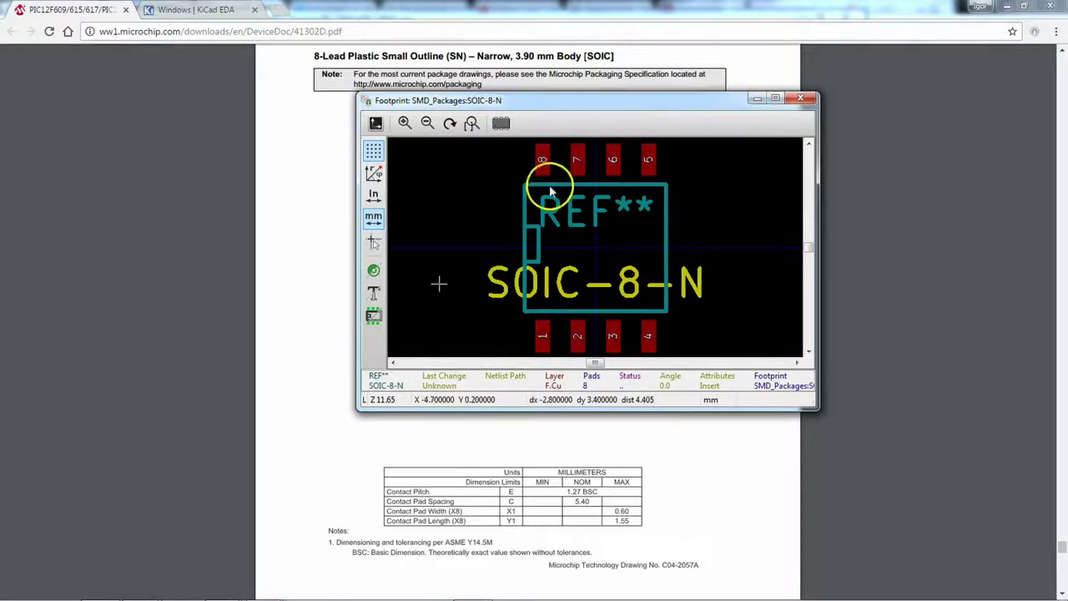
pyautogui.click(263, 585)
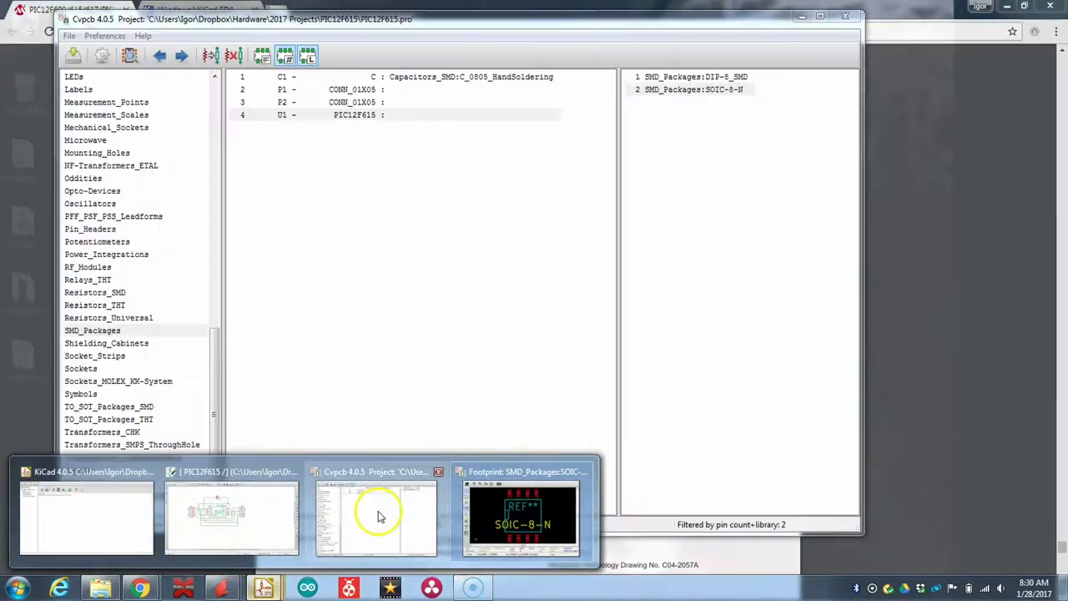
# Step: Give U1 the SMD_Packages:SOIC-8-N footprint, apply it to Eeschema, and close CvPcb
pyautogui.click(378, 517)
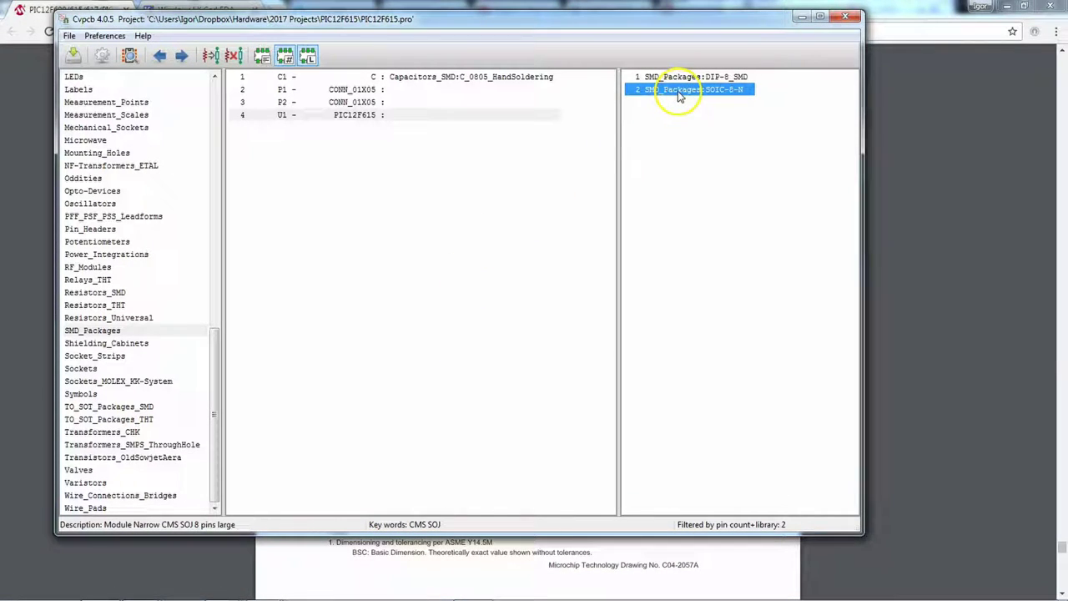
pyautogui.doubleClick(679, 91)
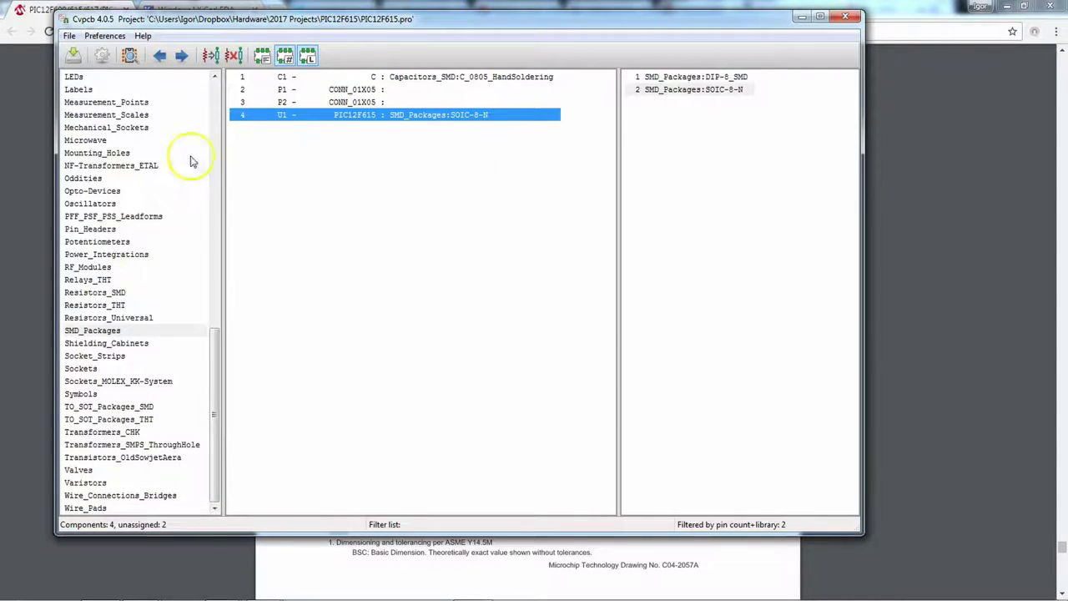
pyautogui.click(73, 55)
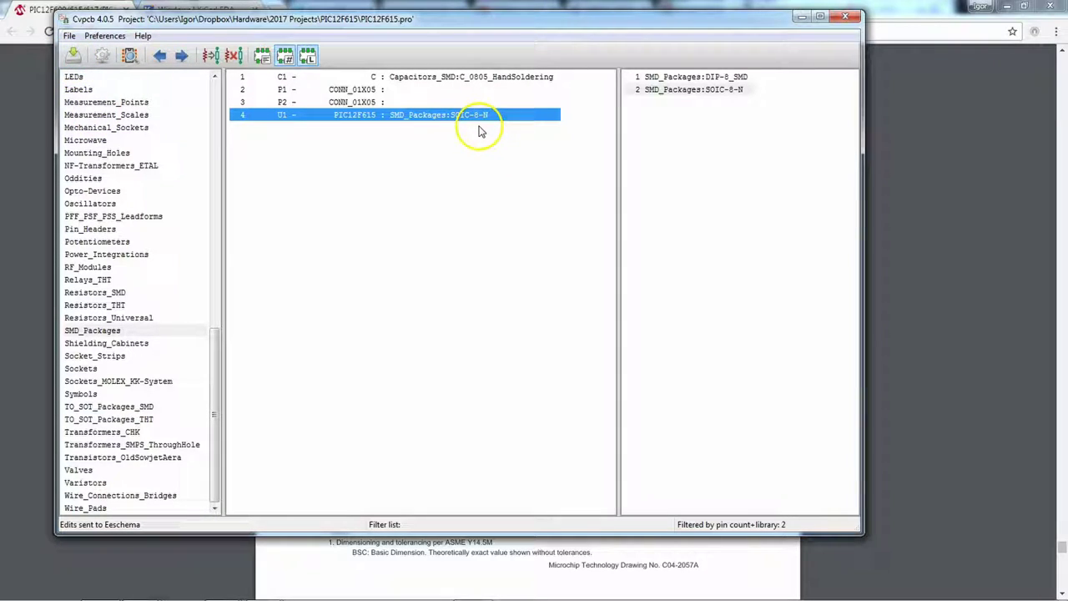
pyautogui.click(846, 18)
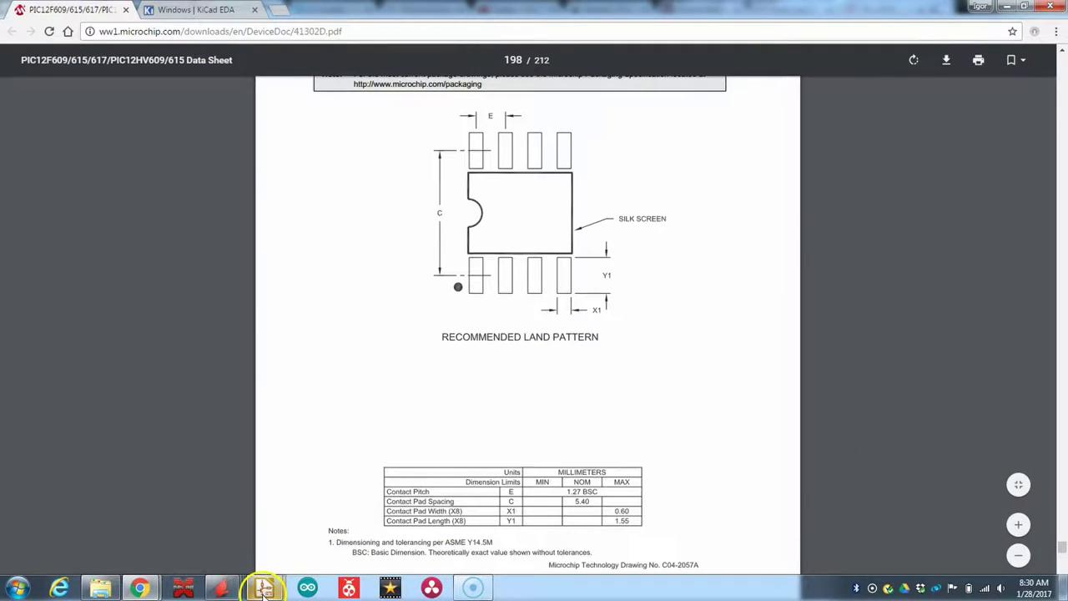
# Step: Switch back to the annotated PIC12F615 schematic in Eeschema
pyautogui.moveTo(263, 588)
pyautogui.click(340, 528)
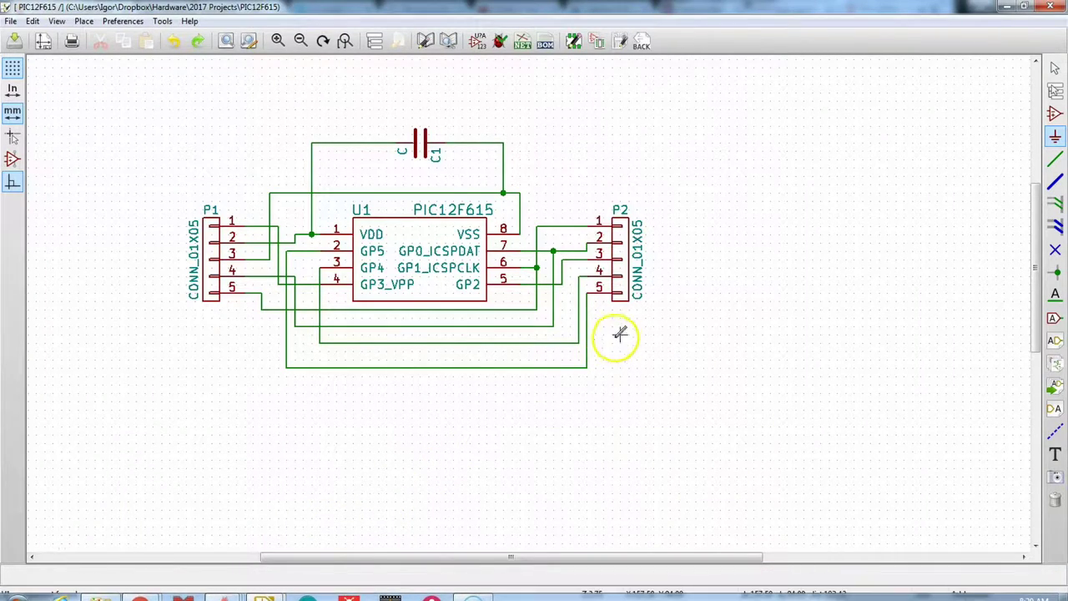